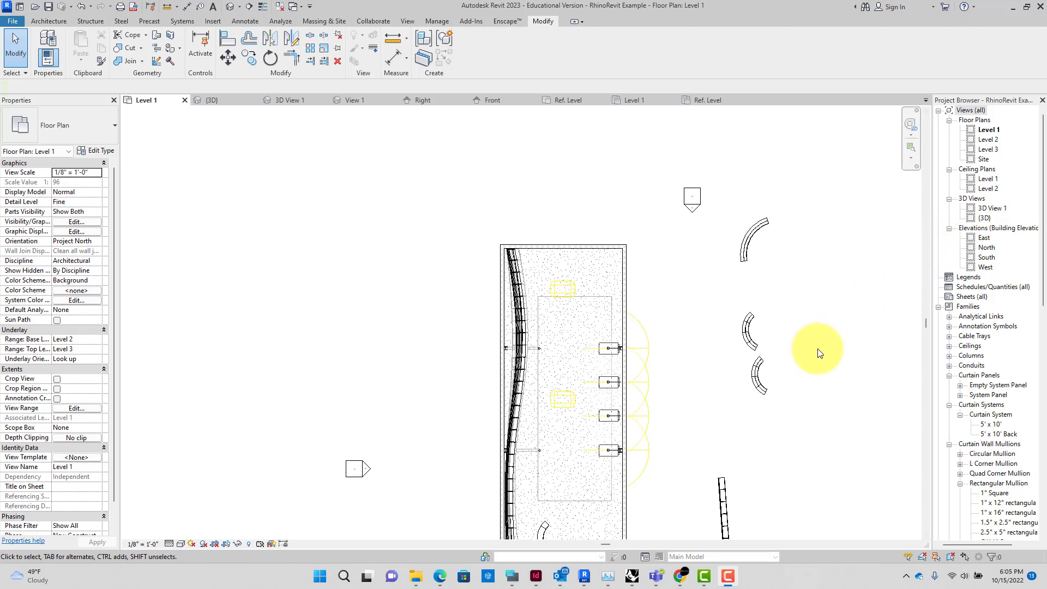
Open the 3D View 1 perspective and look around the building interior from its camera
double_click(986, 210)
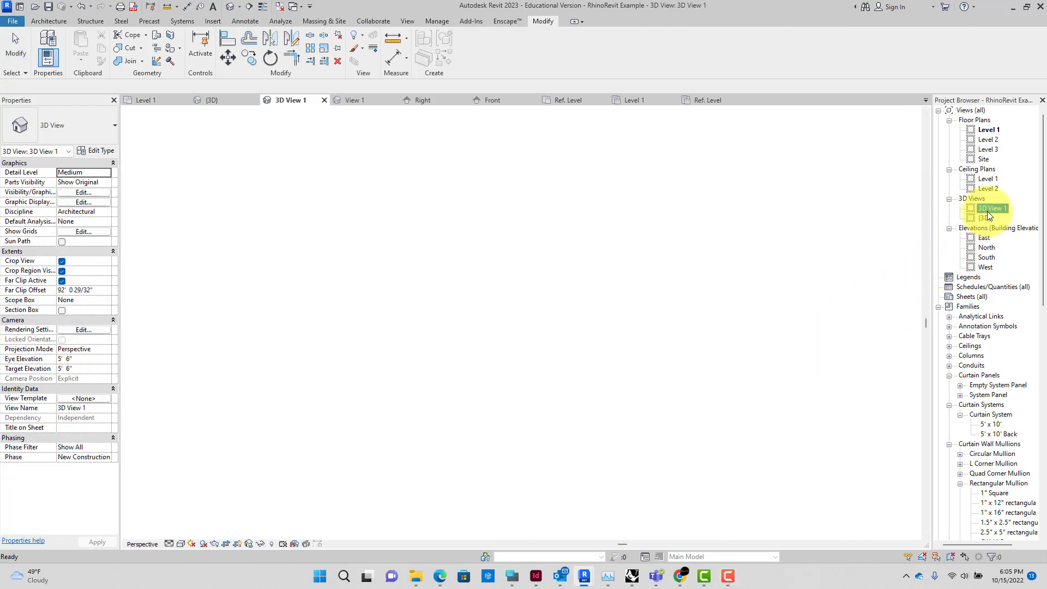
click(485, 257)
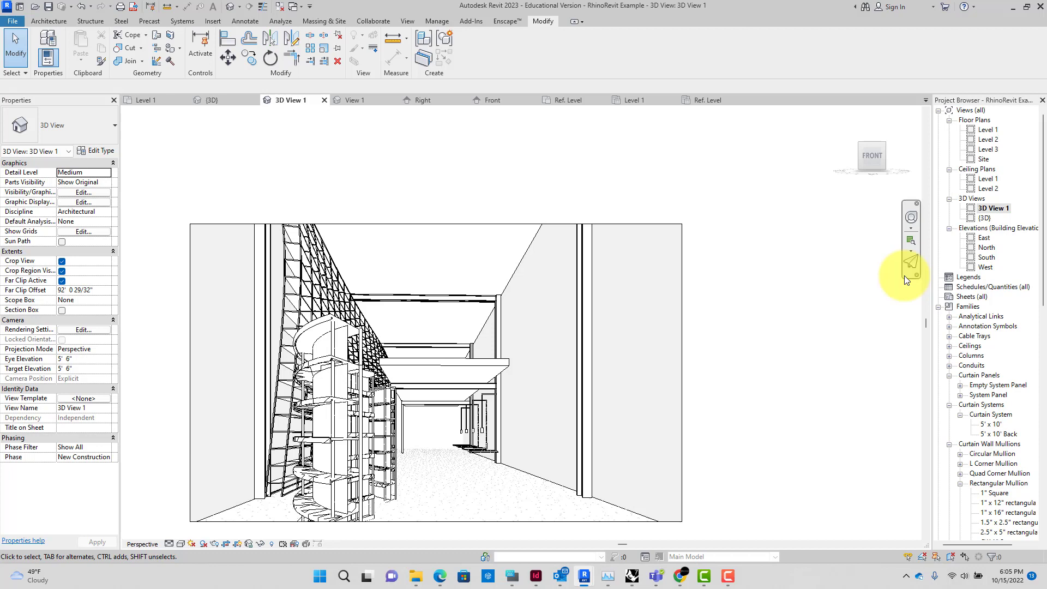
click(910, 263)
click(413, 349)
key(Up)
key(Escape)
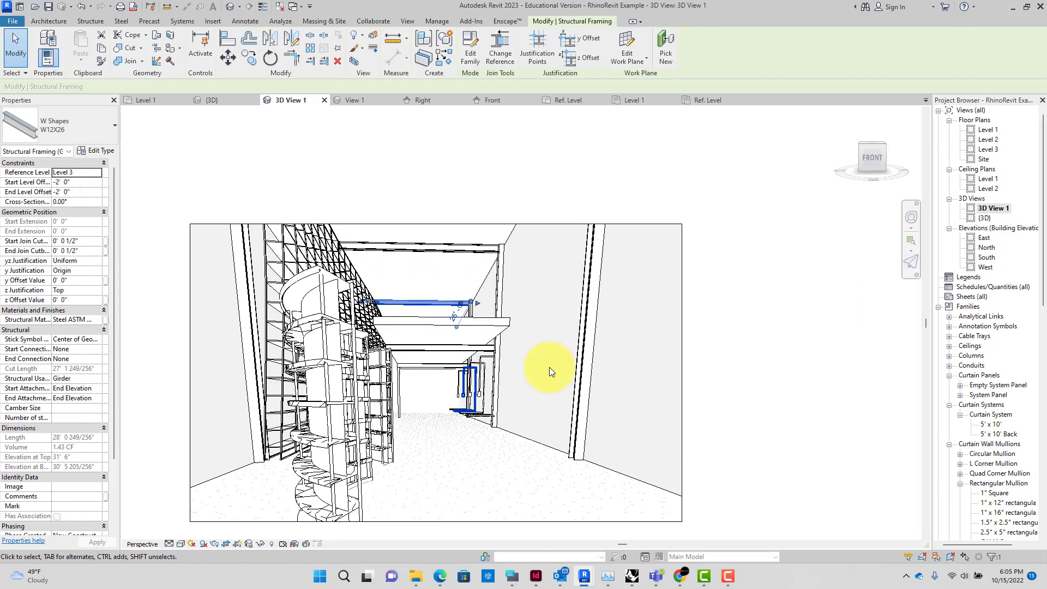
Open the default {3D} view and view the whole building from above at an angle
double_click(984, 217)
scroll(843, 296, down, 6)
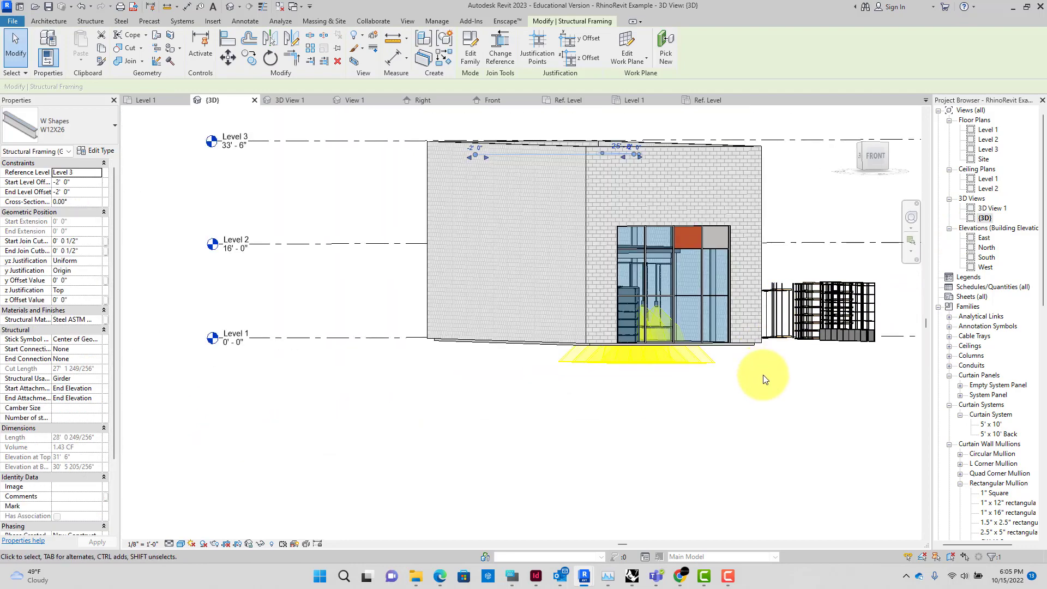
shift+middle_drag(763, 374, 627, 464)
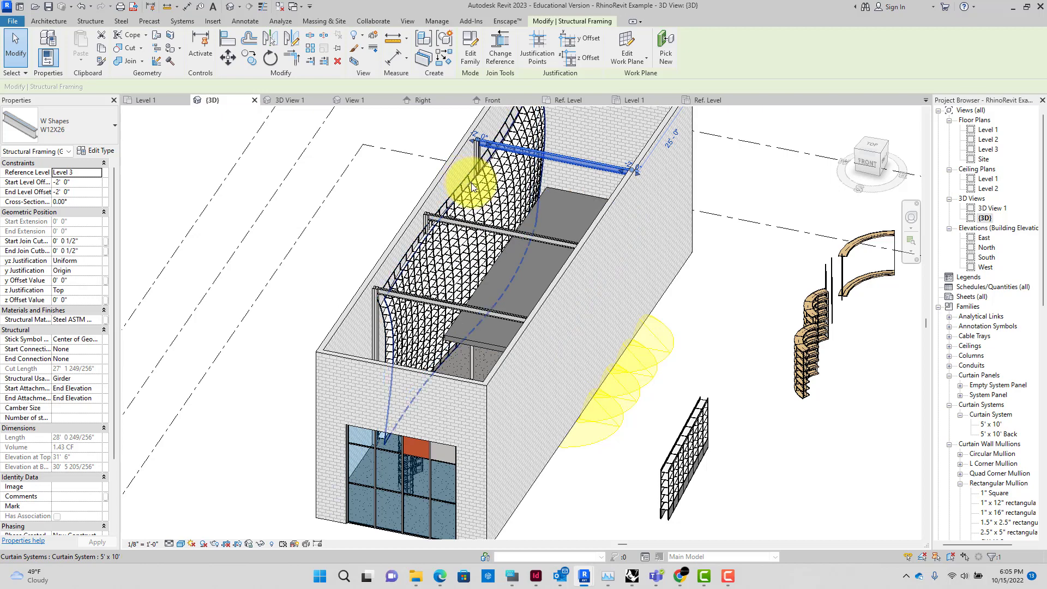
Look through the Roof, Wall and Floor creation options, including their by-face variants
click(60, 24)
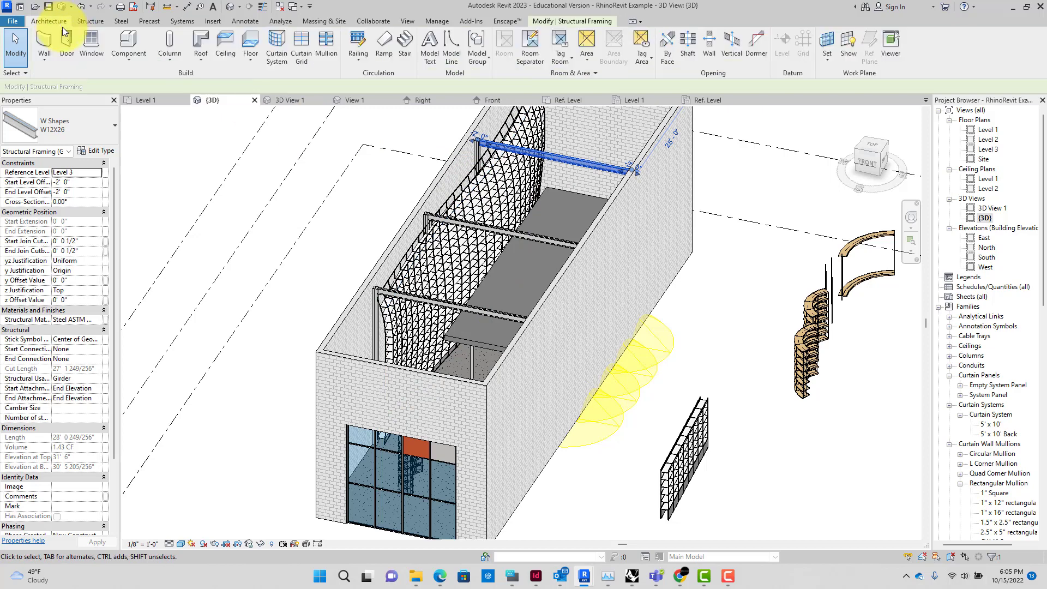
click(199, 62)
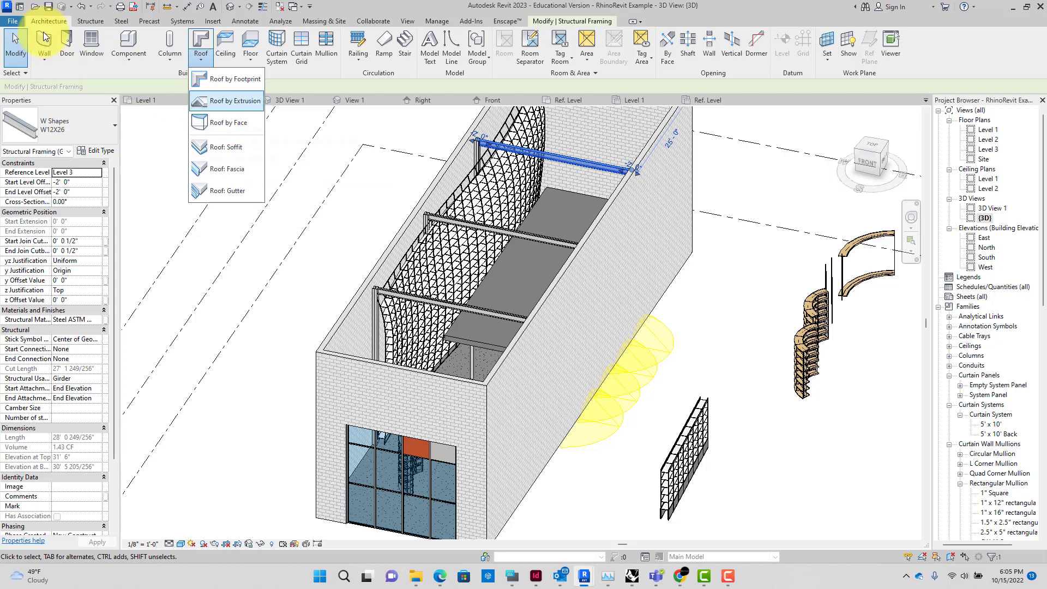
click(48, 55)
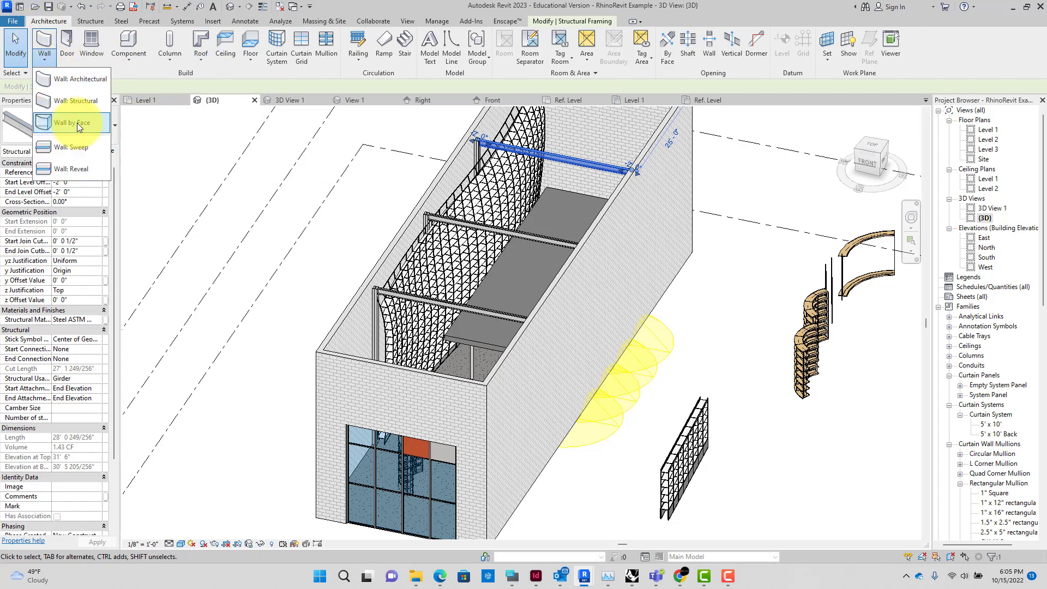
click(253, 53)
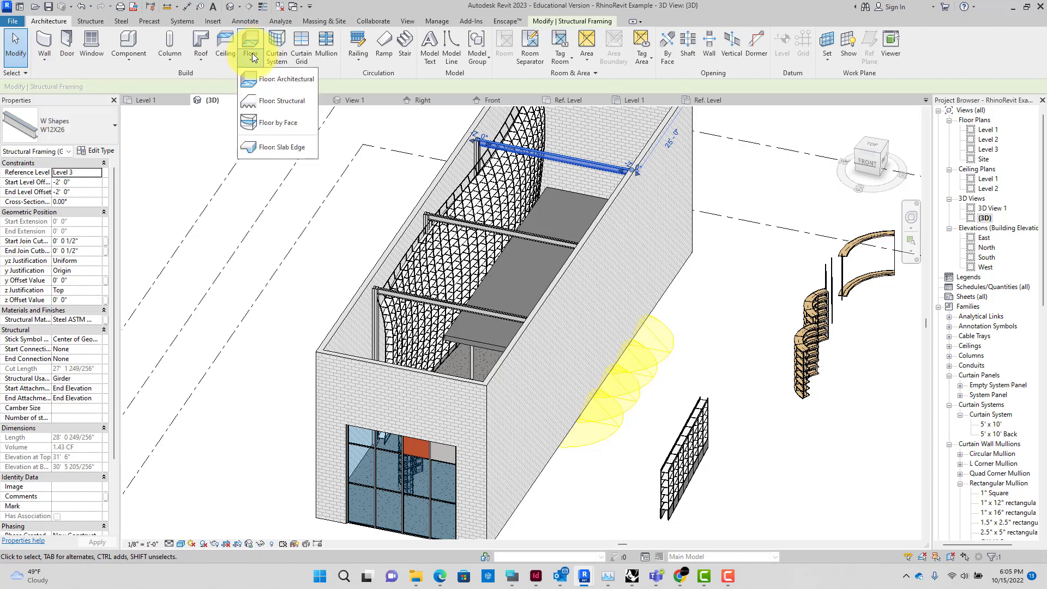
click(203, 55)
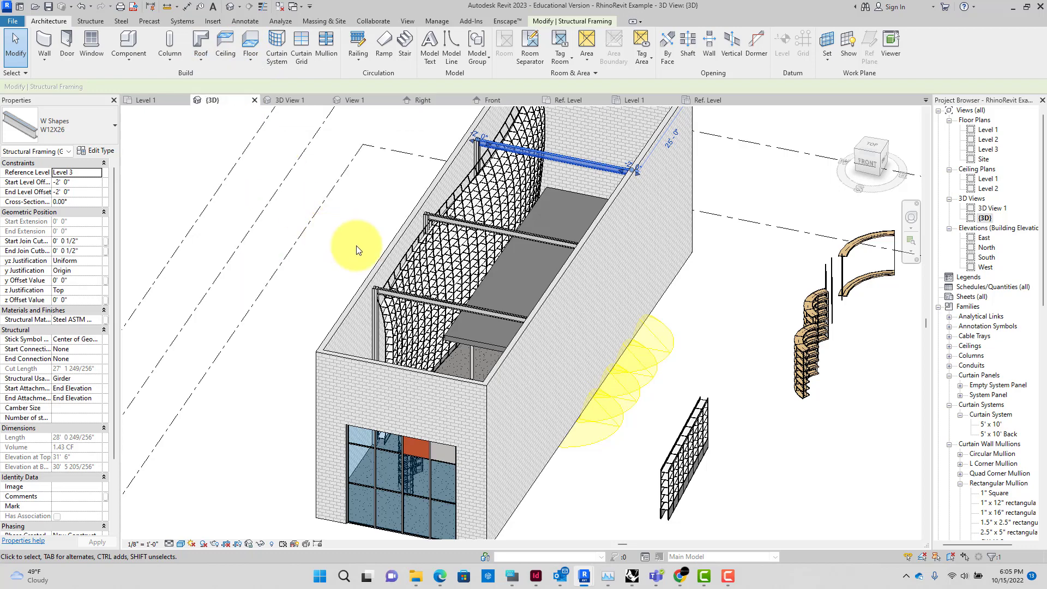
Examine the curved shelving built from curtain walls beside the building from several angles
shift+middle_drag(688, 315, 701, 332)
scroll(803, 358, up, 6)
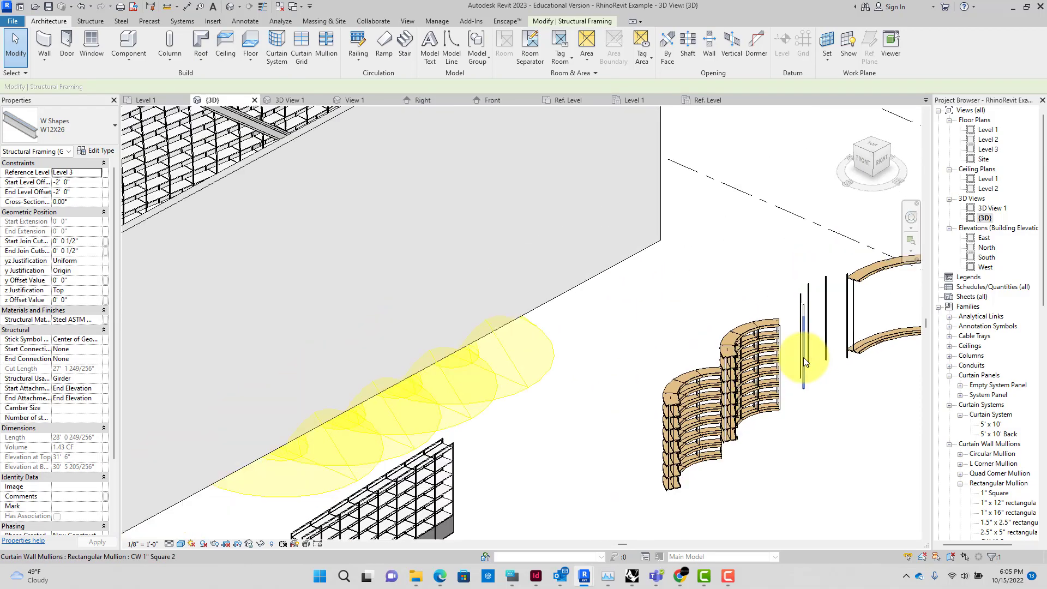
shift+middle_drag(789, 374, 790, 386)
shift+middle_drag(802, 423, 766, 343)
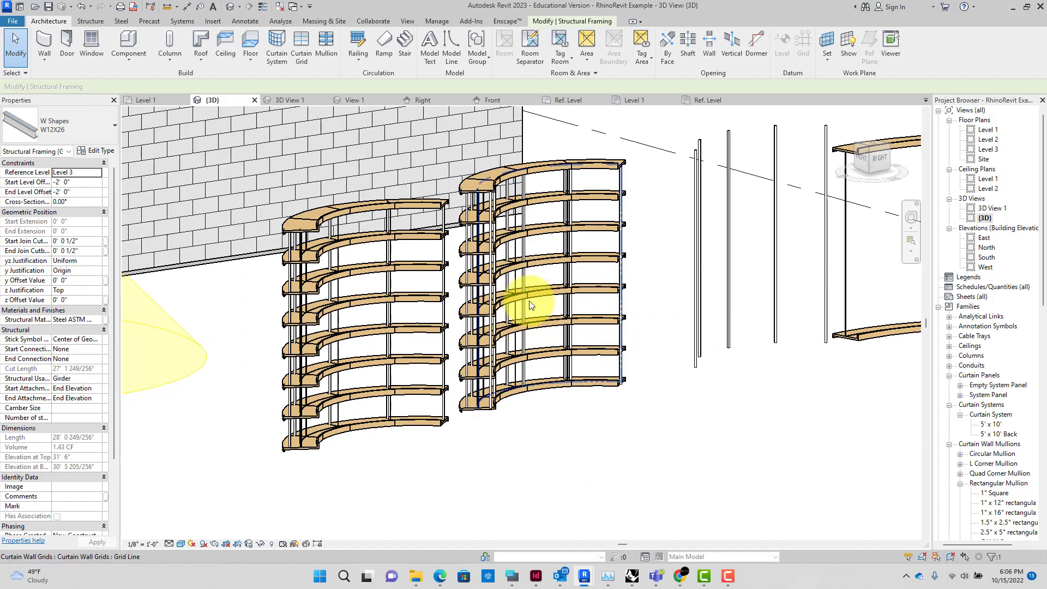
scroll(502, 177, up, 2)
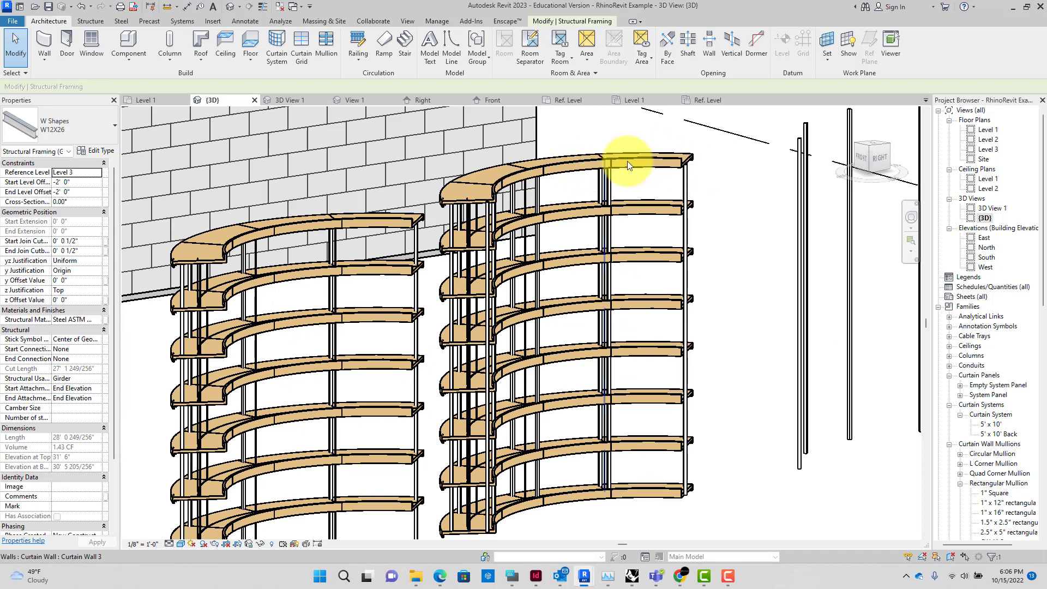
scroll(597, 174, down, 3)
Inspect the curved shelving inside the building from above and select the unit nearest the entrance
shift+middle_drag(557, 182, 498, 390)
scroll(490, 348, up, 2)
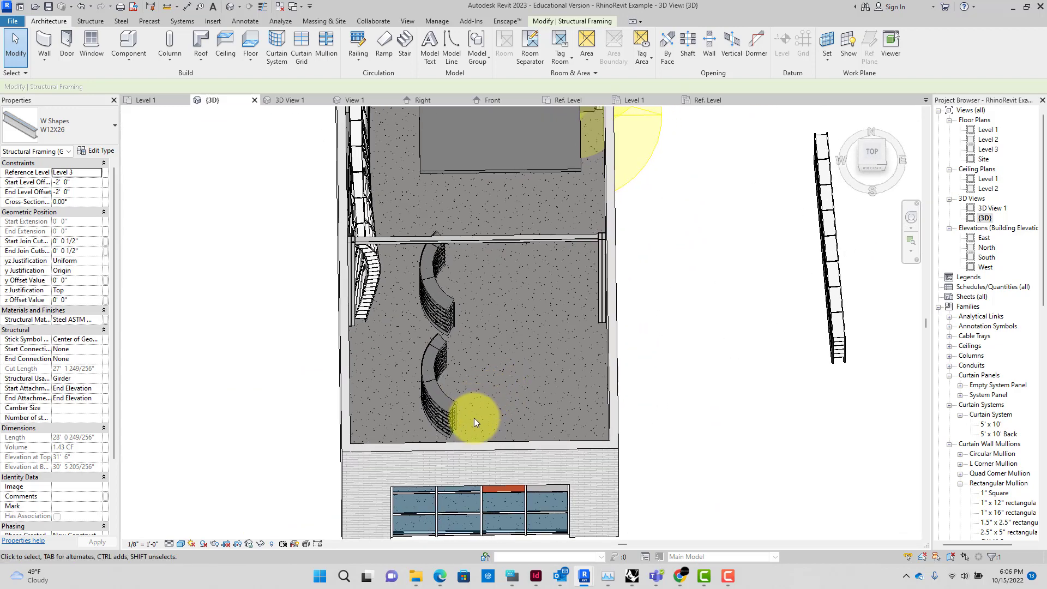
click(440, 408)
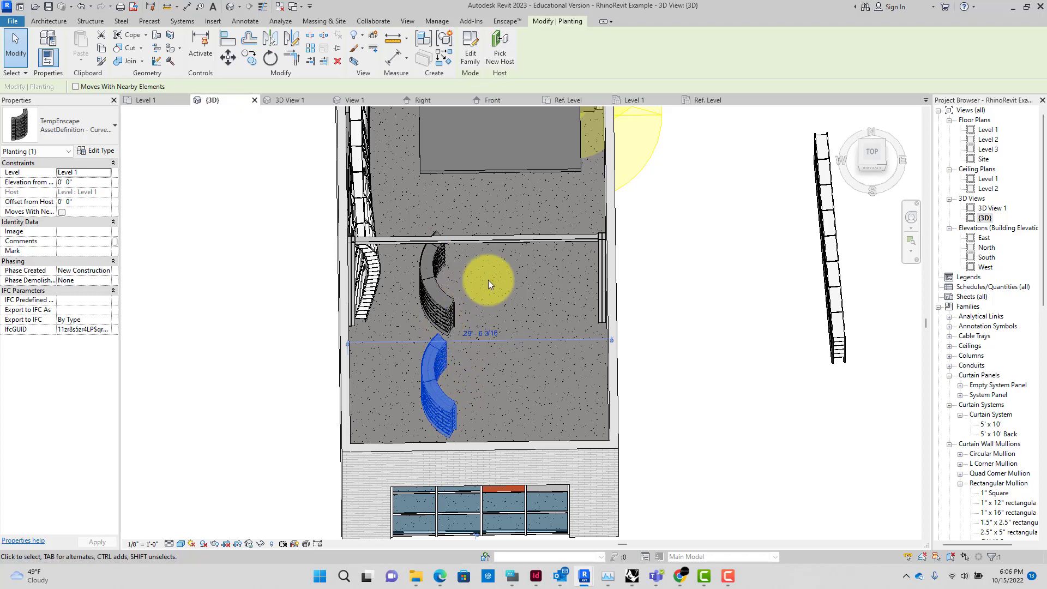
scroll(537, 151, down, 2)
scroll(533, 256, up, 3)
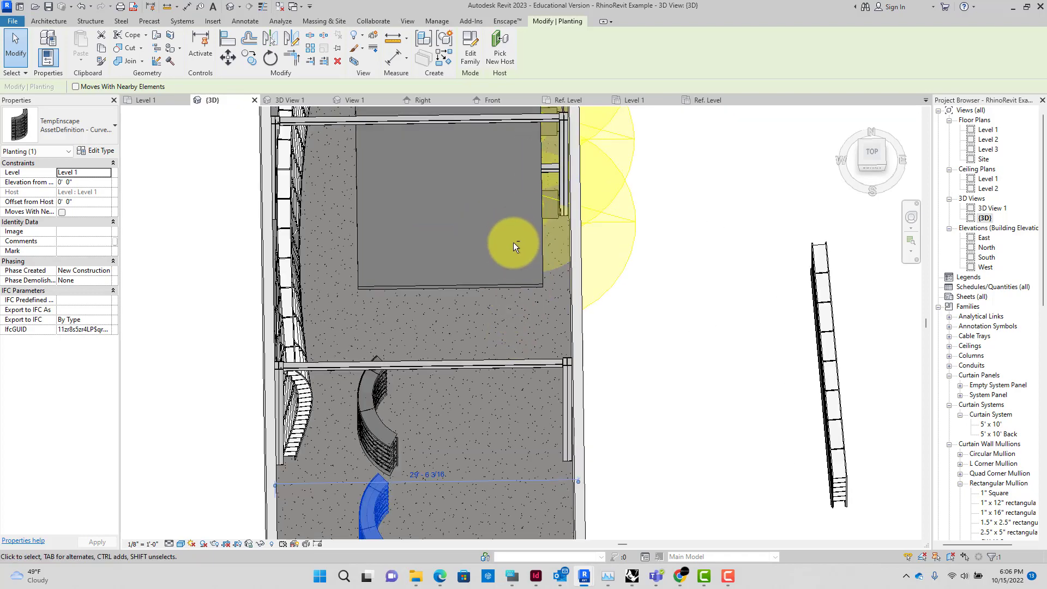
shift+middle_drag(514, 250, 911, 182)
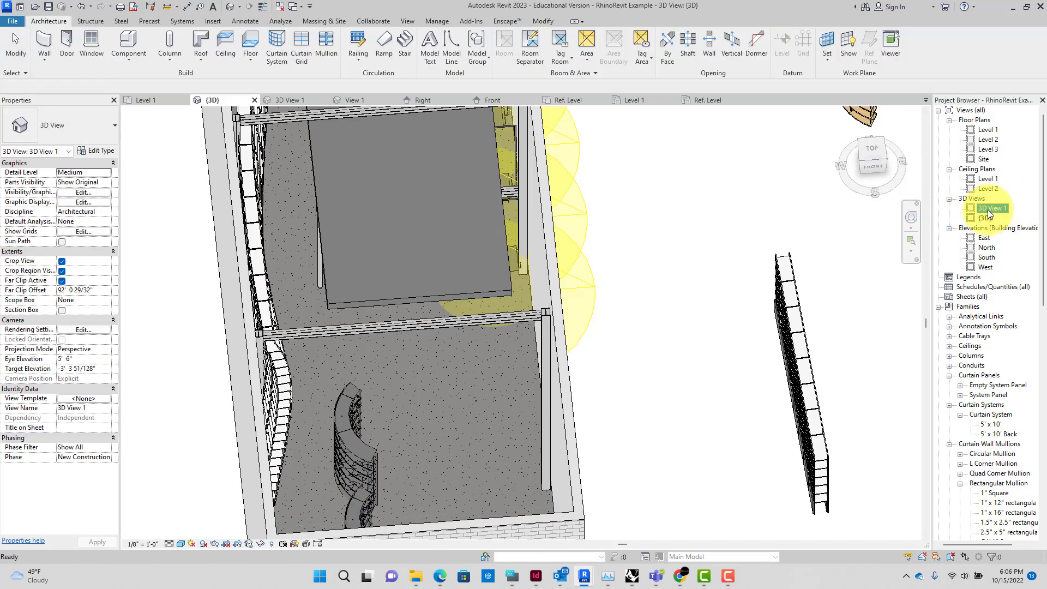
Return to the 3D View 1 perspective and select the nearest custom table along the masonry wall
double_click(989, 208)
click(507, 385)
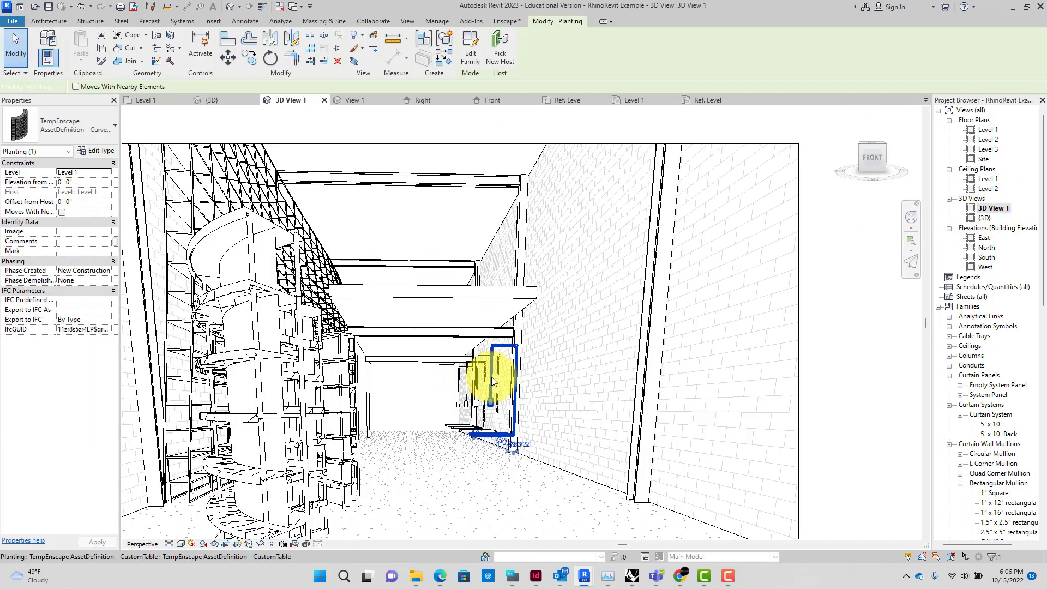
drag(507, 385, 521, 433)
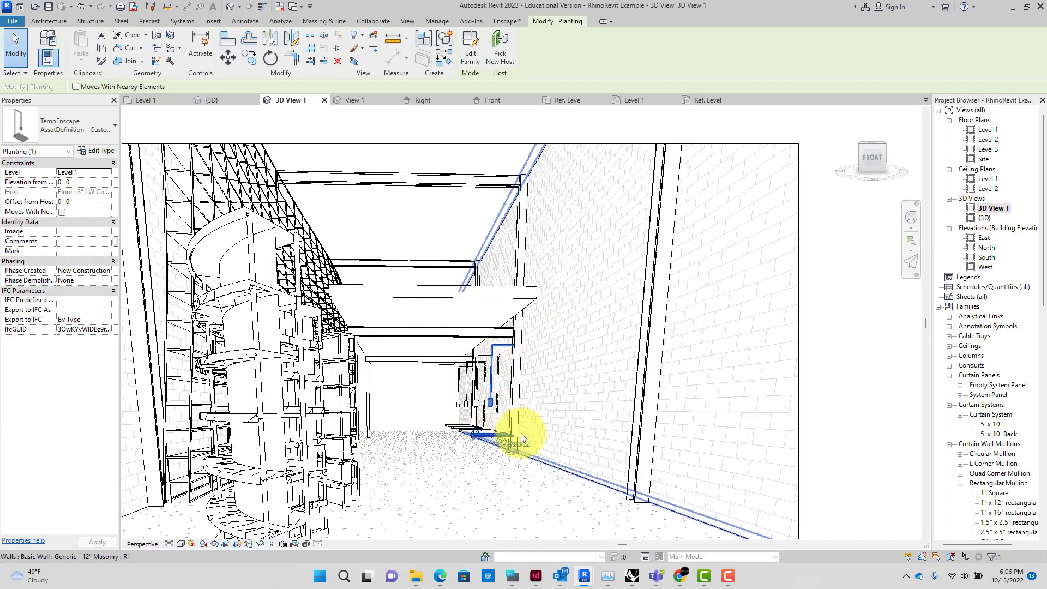
shift+middle_drag(523, 405, 510, 426)
Select the curved shelving unit in front of the gridded curtain system to inspect its properties
click(310, 434)
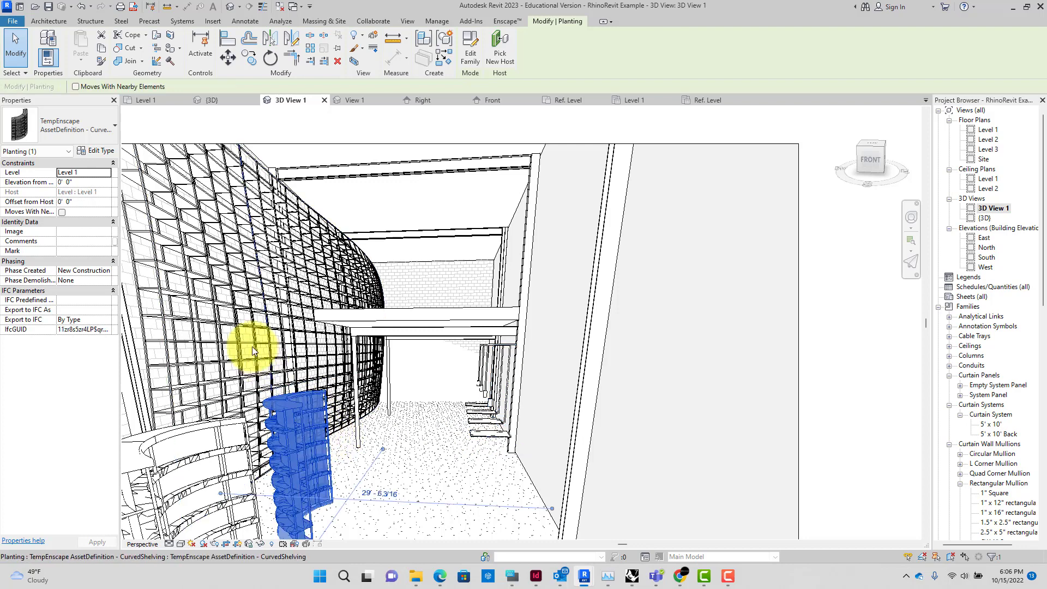
click(405, 362)
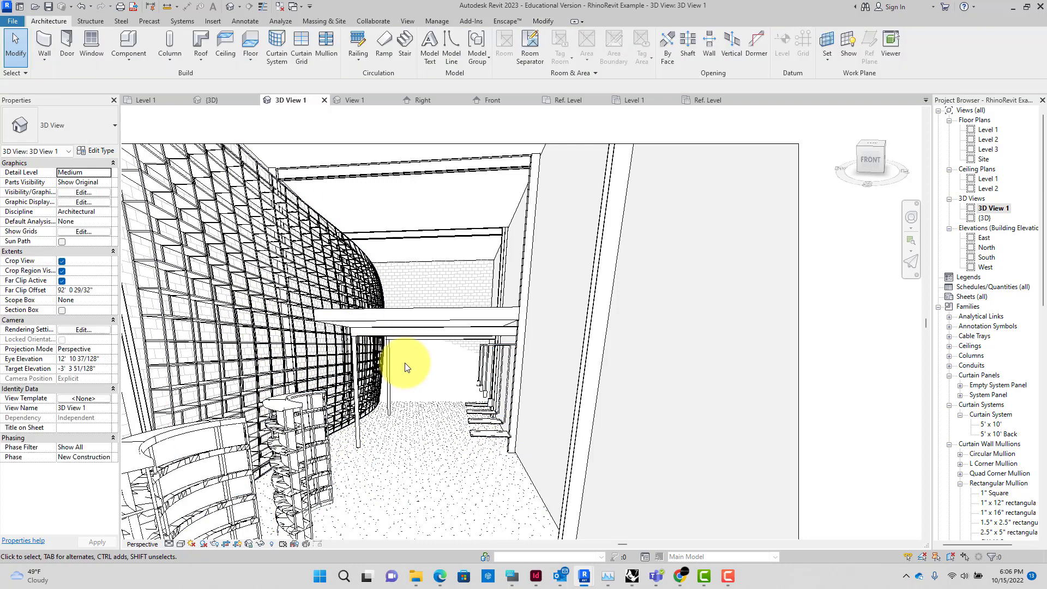
click(292, 402)
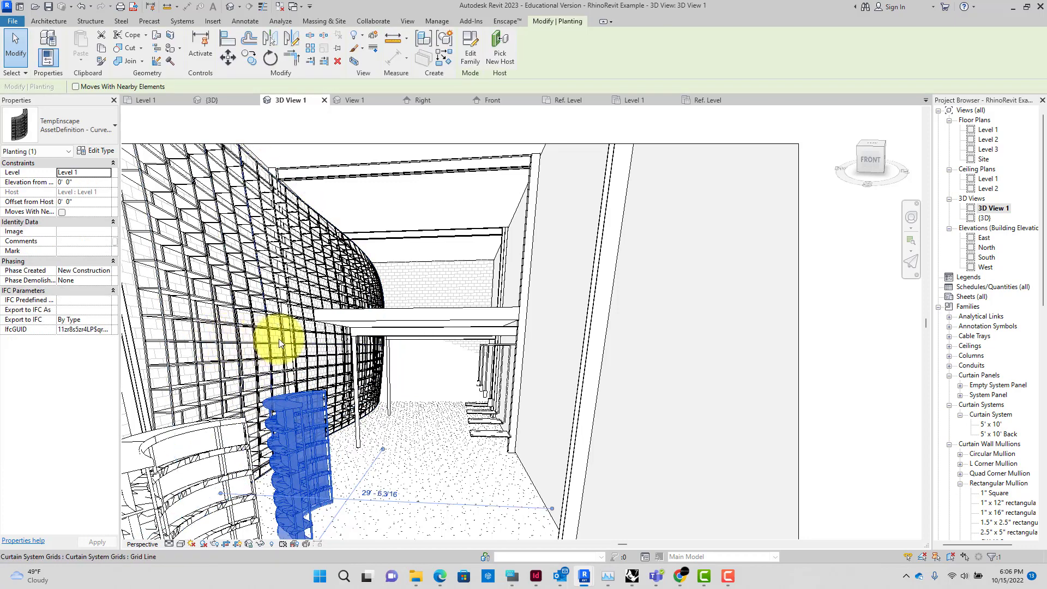
Select the curved 5' x 10' curtain system and examine it from several camera angles
click(227, 340)
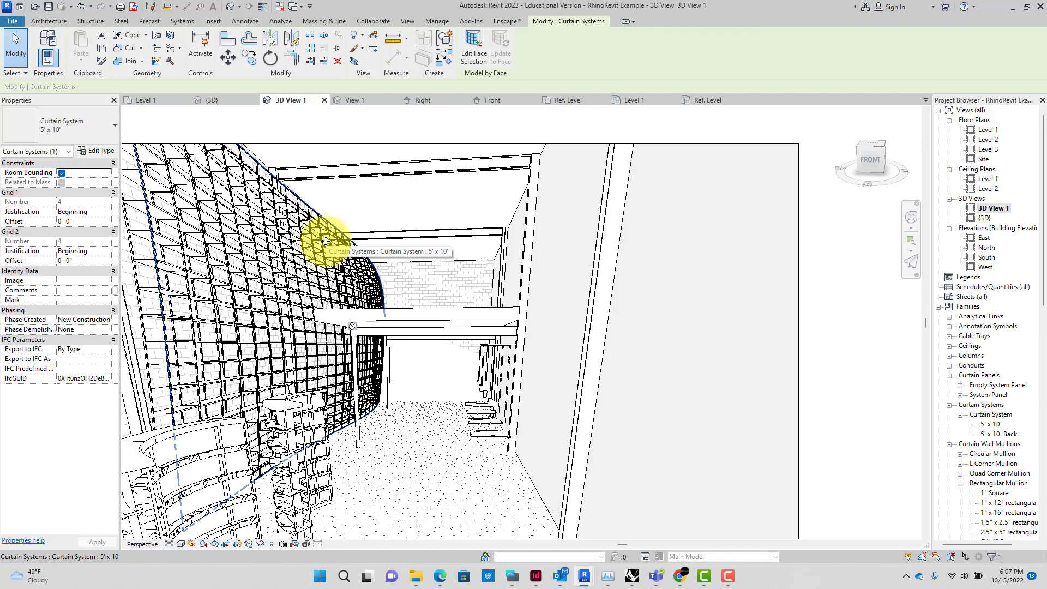
shift+middle_drag(320, 236, 342, 272)
scroll(363, 318, up, 3)
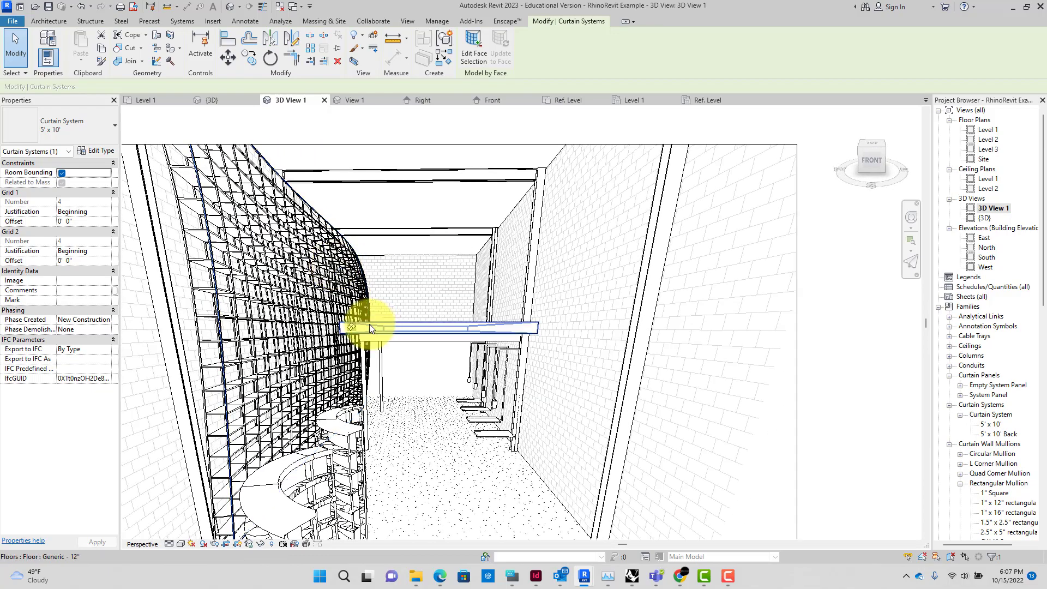
shift+middle_drag(366, 323, 357, 303)
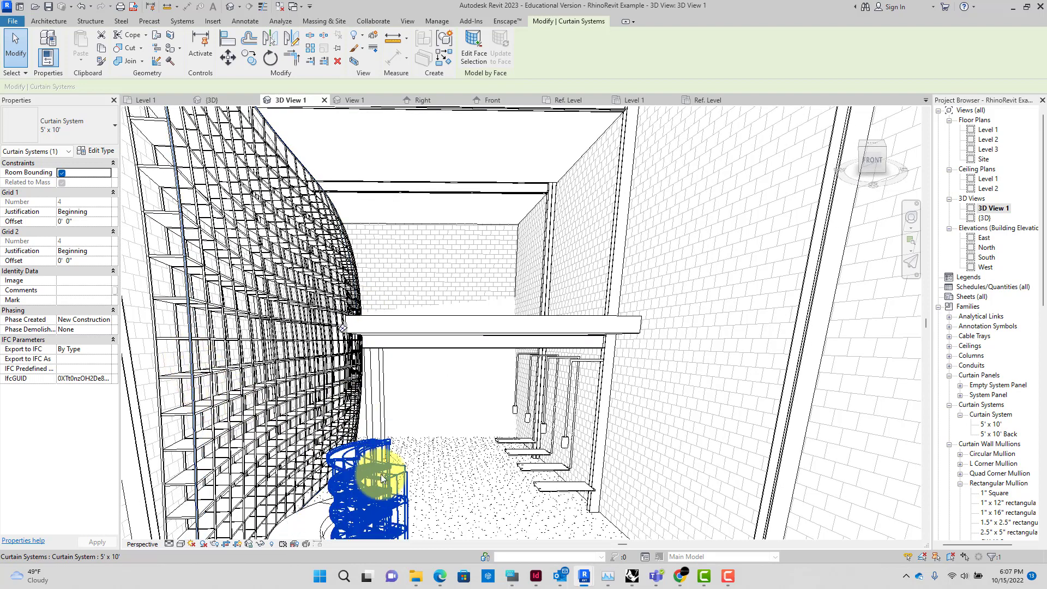
mouse_move(382, 459)
shift+middle_down()
mouse_move(398, 462)
mouse_move(269, 461)
shift+middle_up()
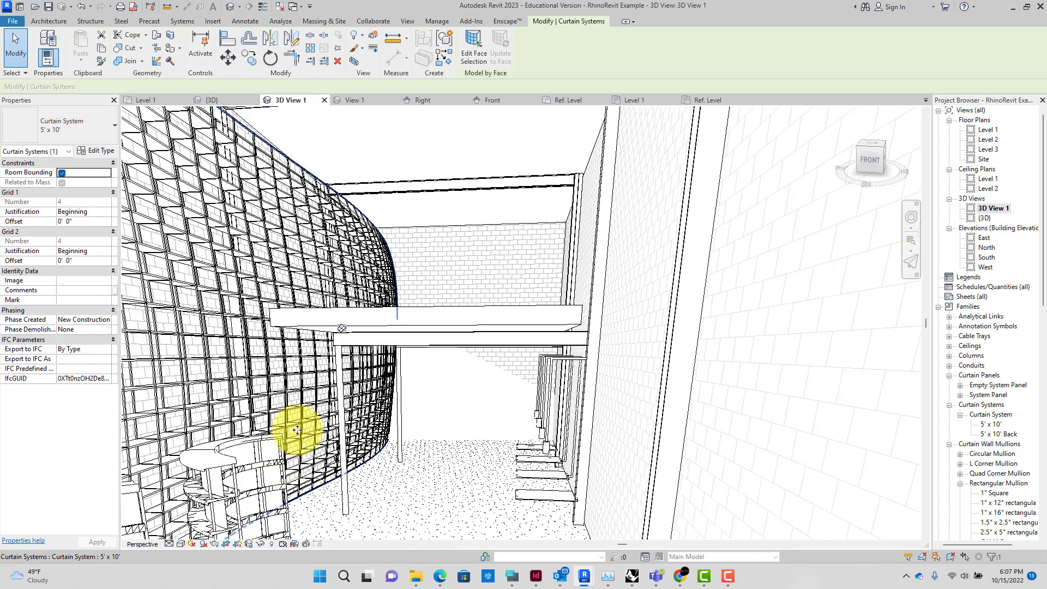
scroll(283, 500, down, 2)
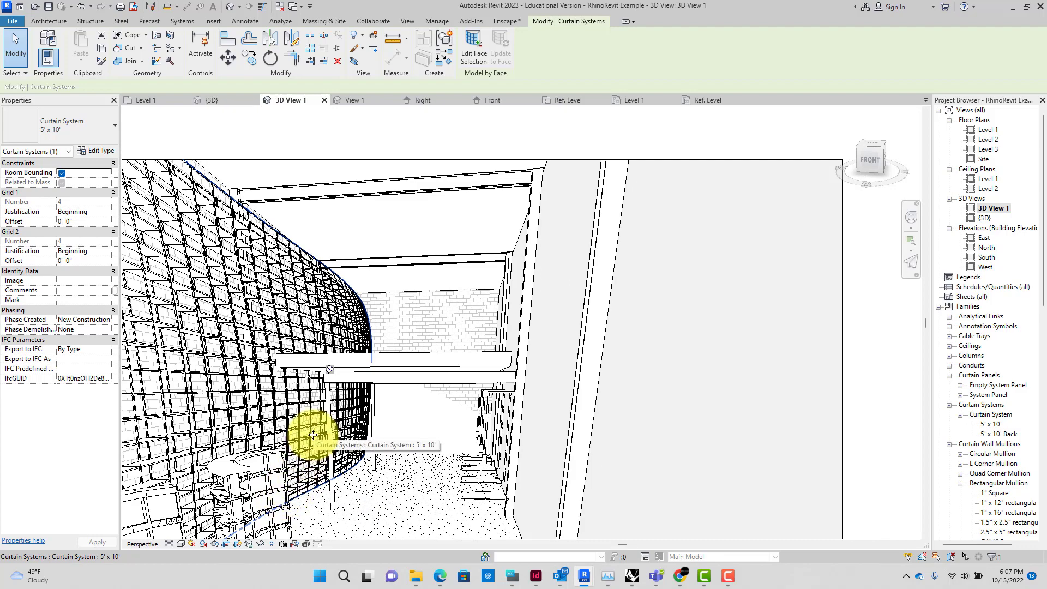
Turn the perspective toward the row of custom tables and select the one closest to the camera
shift+middle_drag(307, 434, 340, 424)
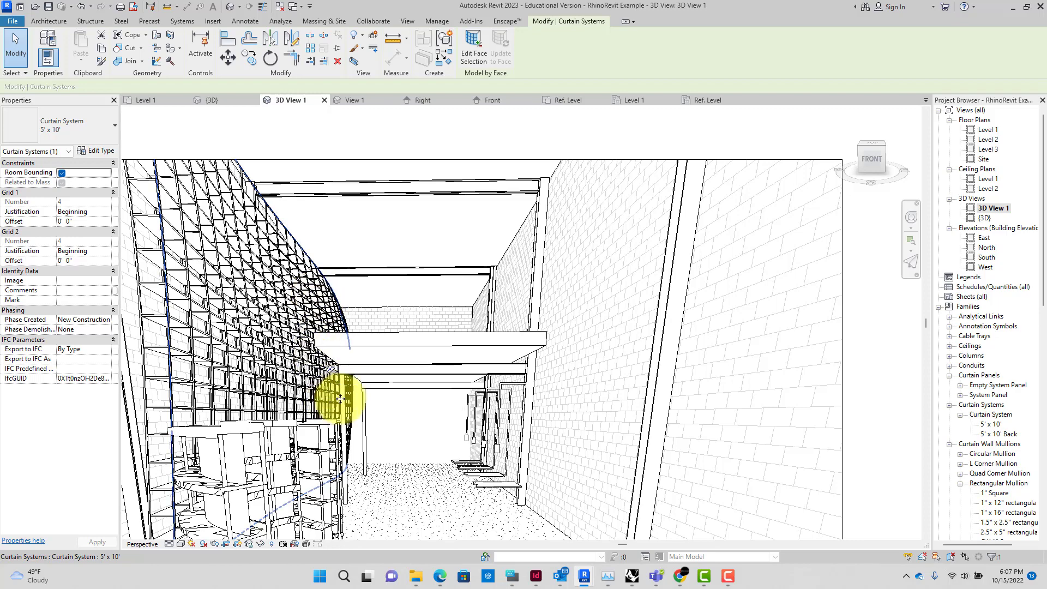
shift+middle_drag(390, 428, 479, 443)
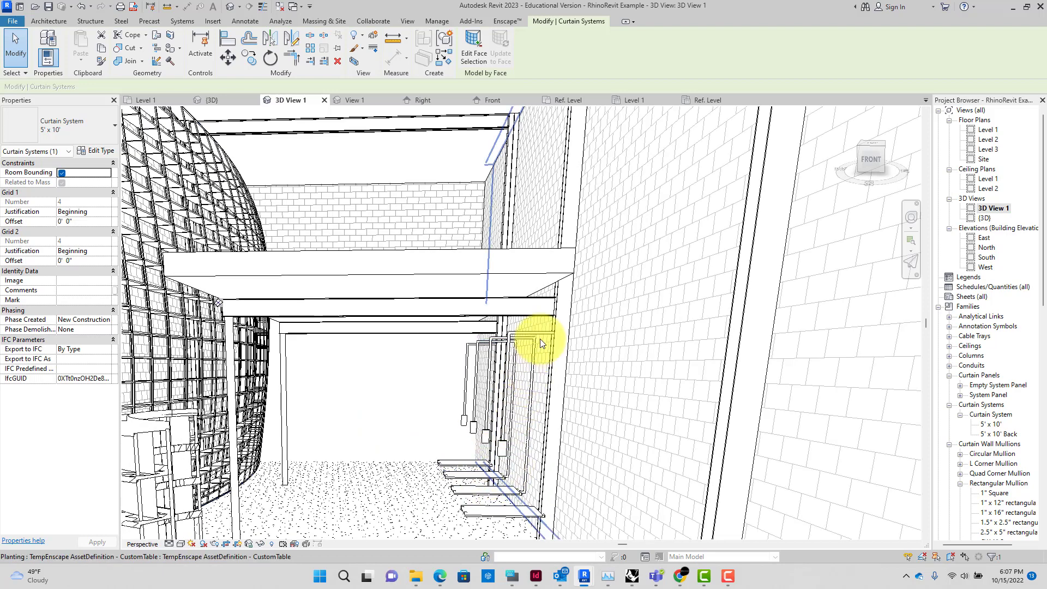
click(518, 395)
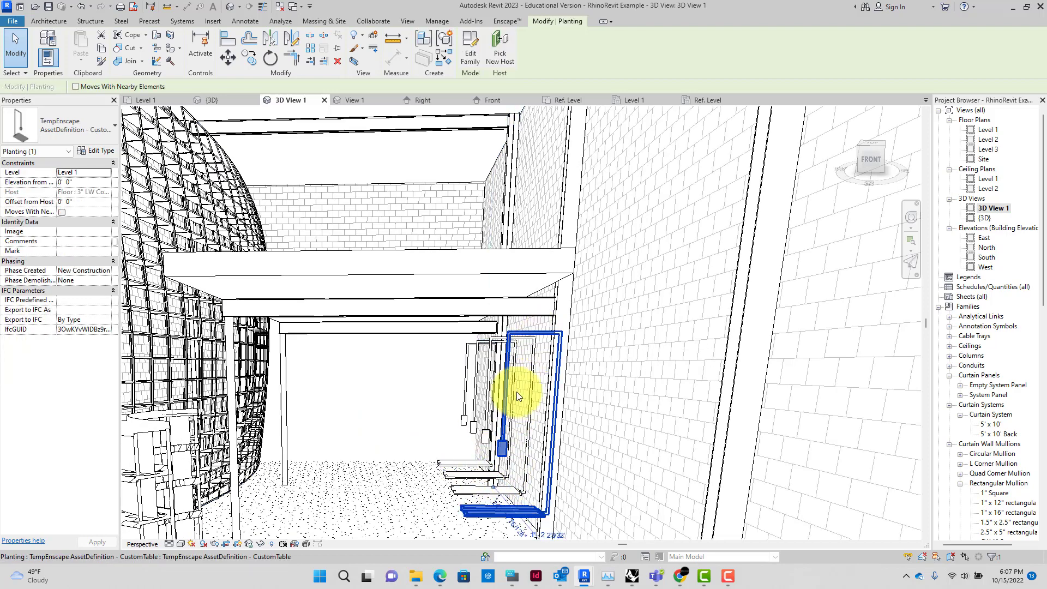
Switch to Rhino and inspect the red curved wall surface and the wooden tabletop by selecting each one
click(630, 576)
click(394, 351)
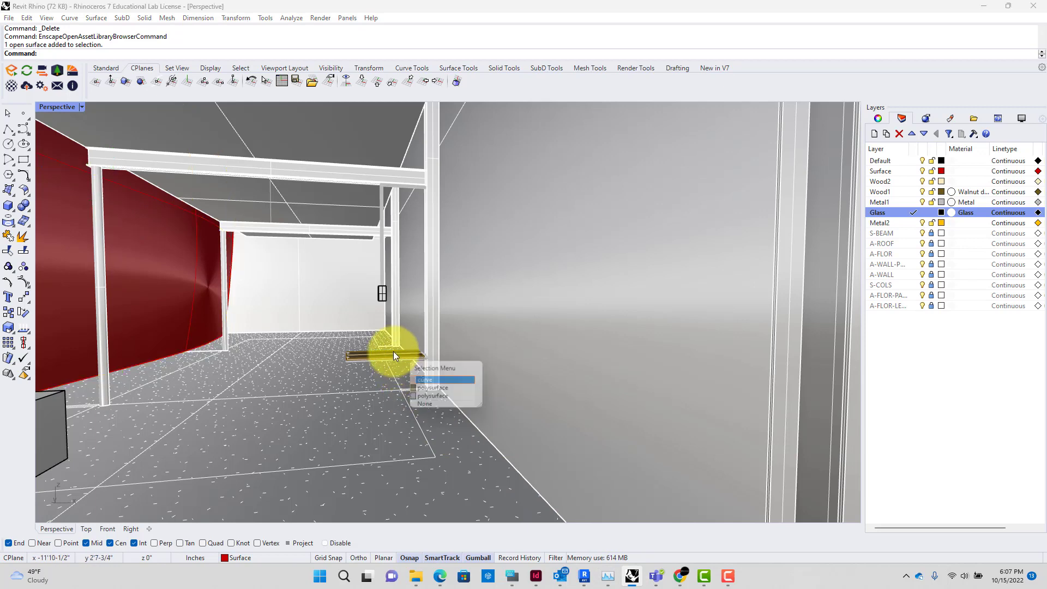
click(143, 271)
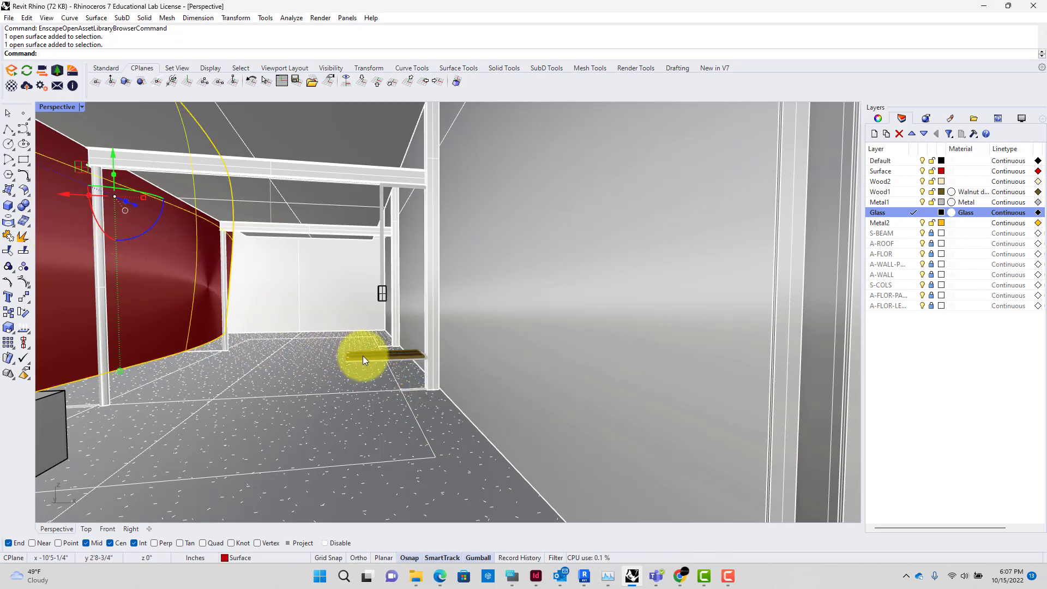
click(383, 357)
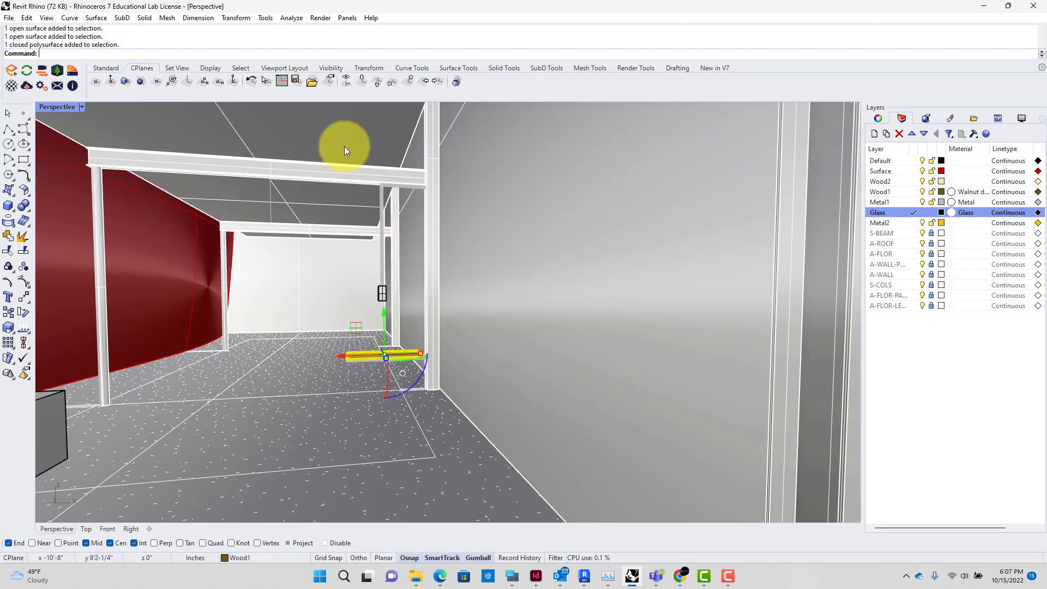
click(342, 375)
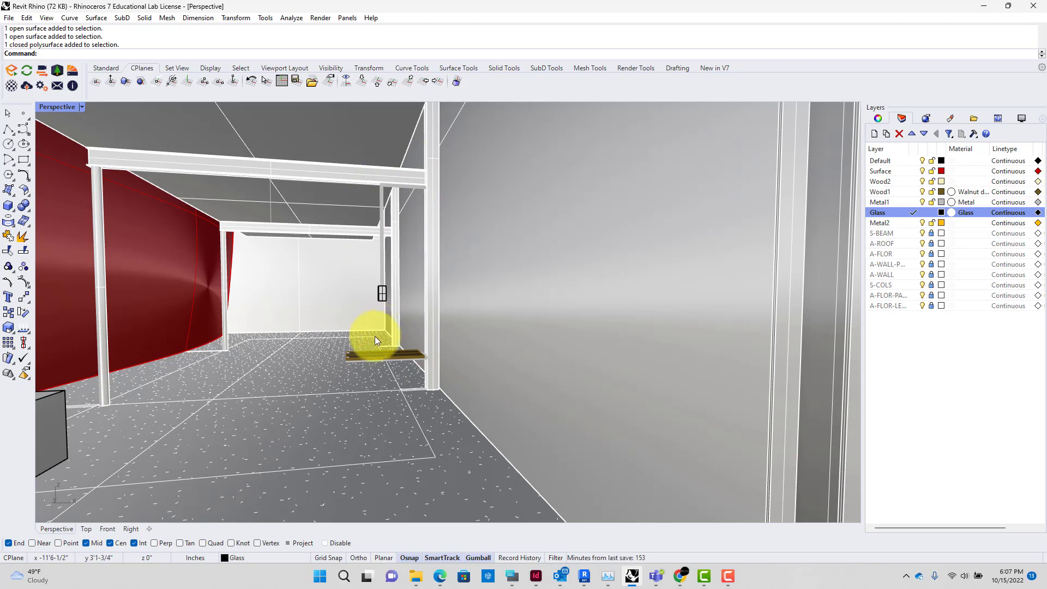
shift+right_drag(372, 341, 427, 358)
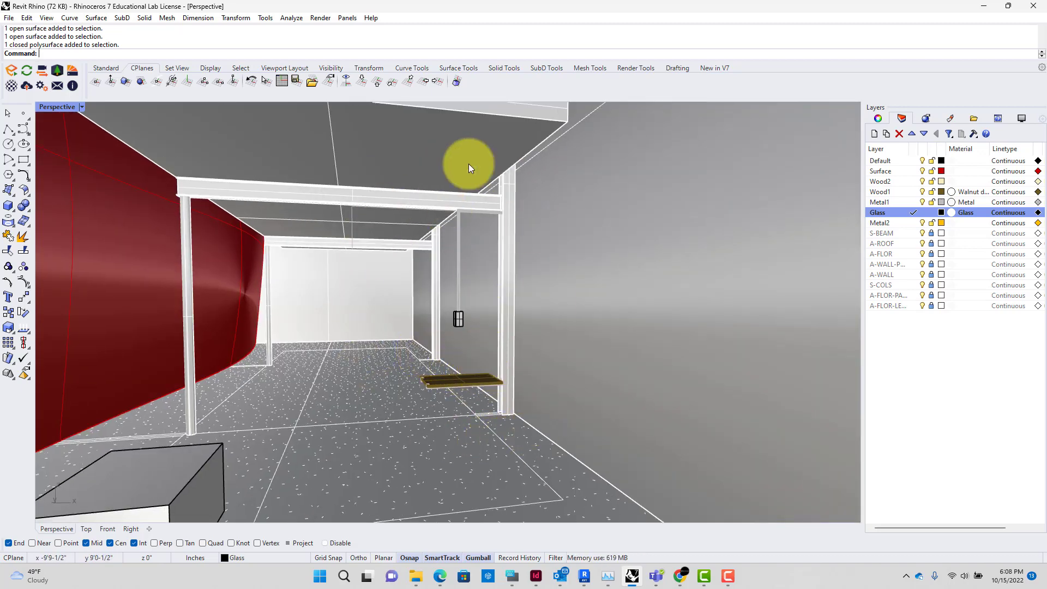
Examine the whole Rhino model from outside and then the interior around the red curved surface
scroll(408, 321, down, 5)
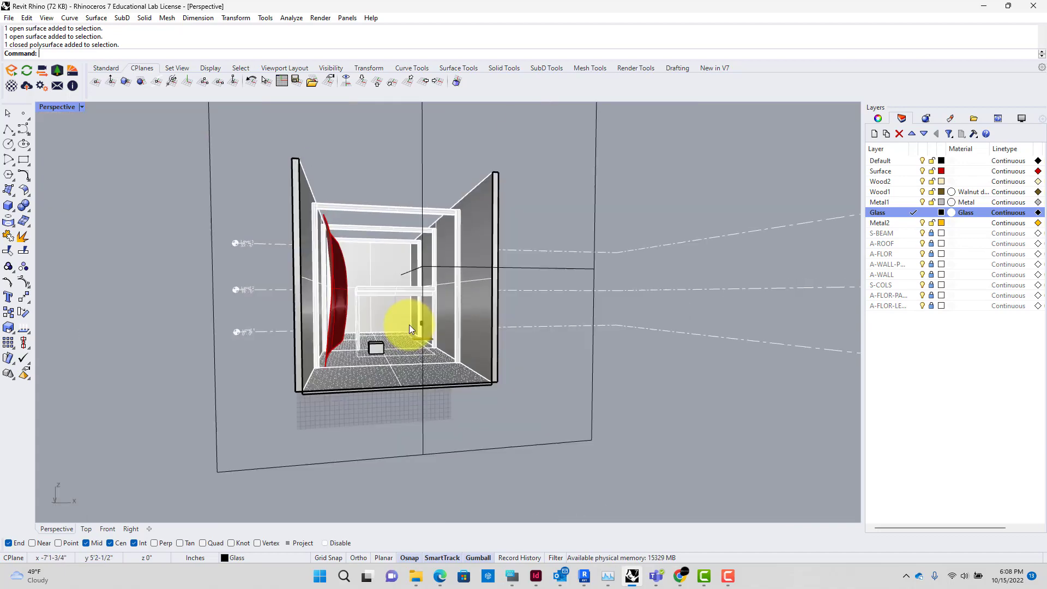
mouse_move(408, 325)
right_down()
mouse_move(402, 398)
mouse_move(418, 386)
mouse_move(402, 334)
right_up()
scroll(401, 336, up, 4)
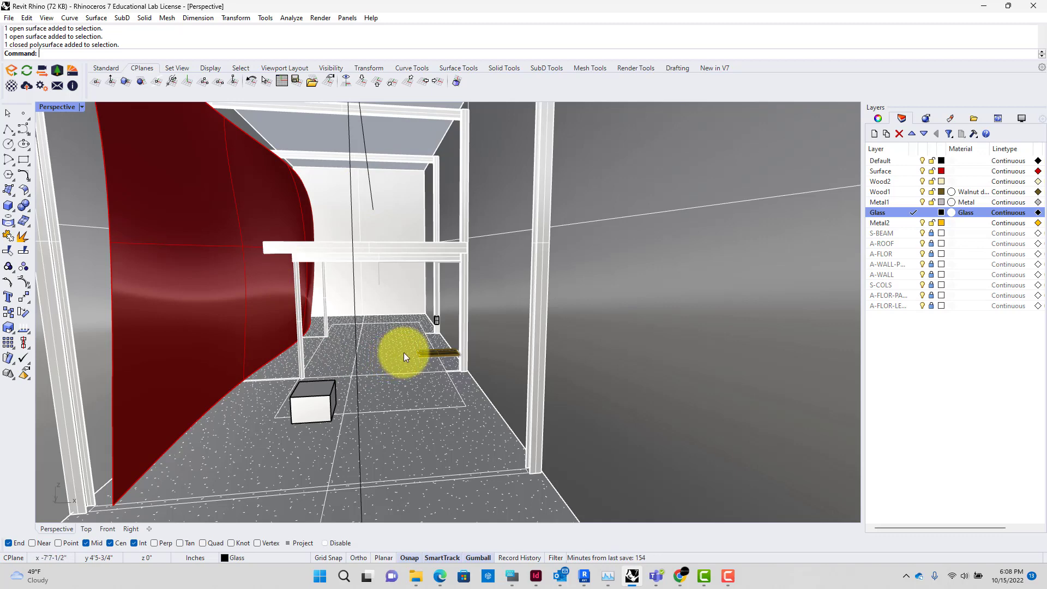
right_drag(403, 352, 400, 355)
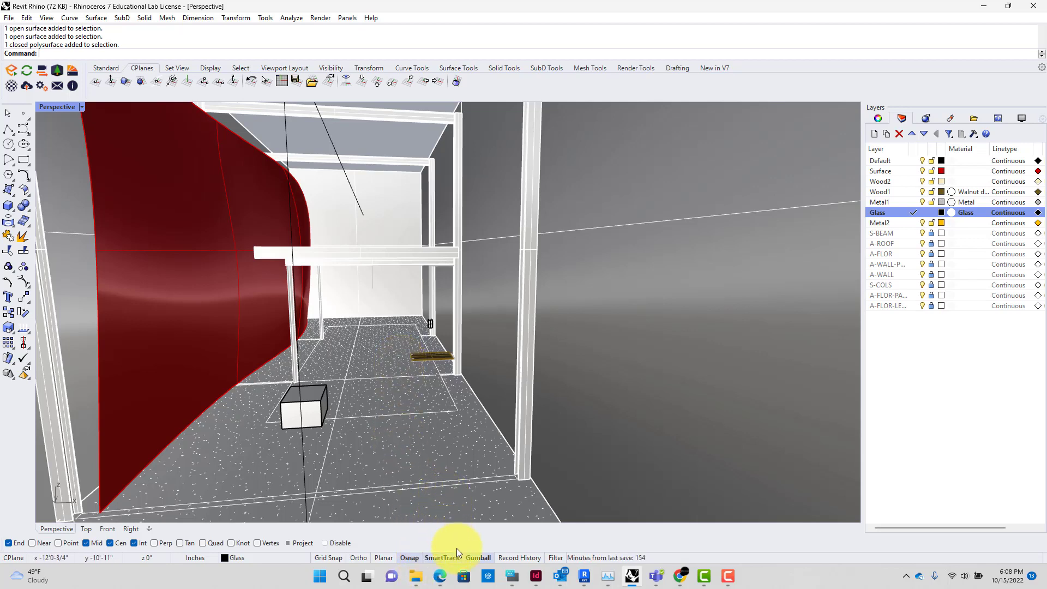
Switch to File Explorer and add the Length detail column to the 05 CustomPieces folder
click(416, 573)
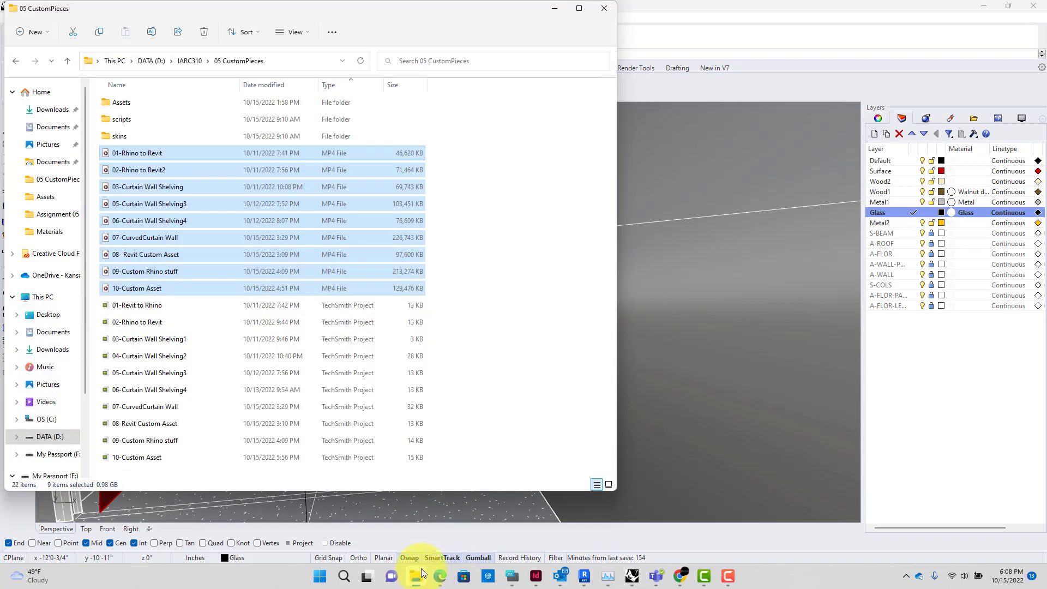
right_click(331, 165)
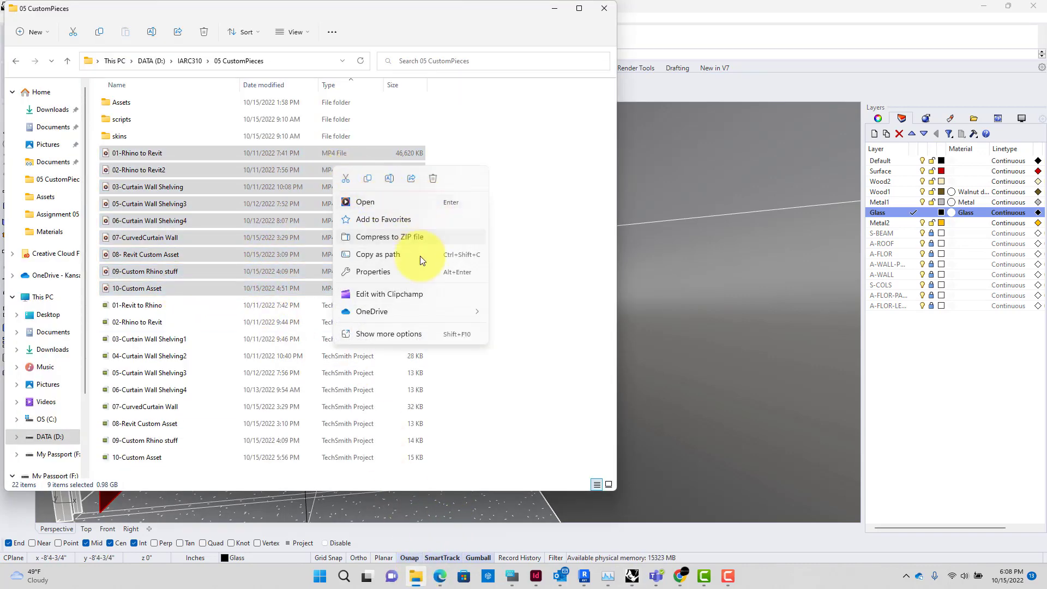
click(304, 31)
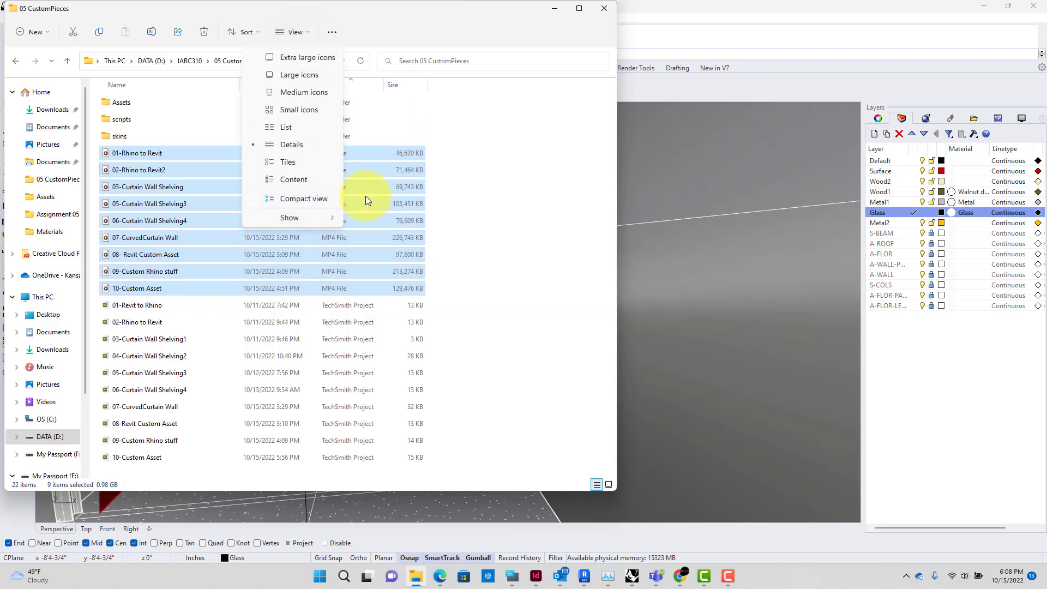
right_click(369, 88)
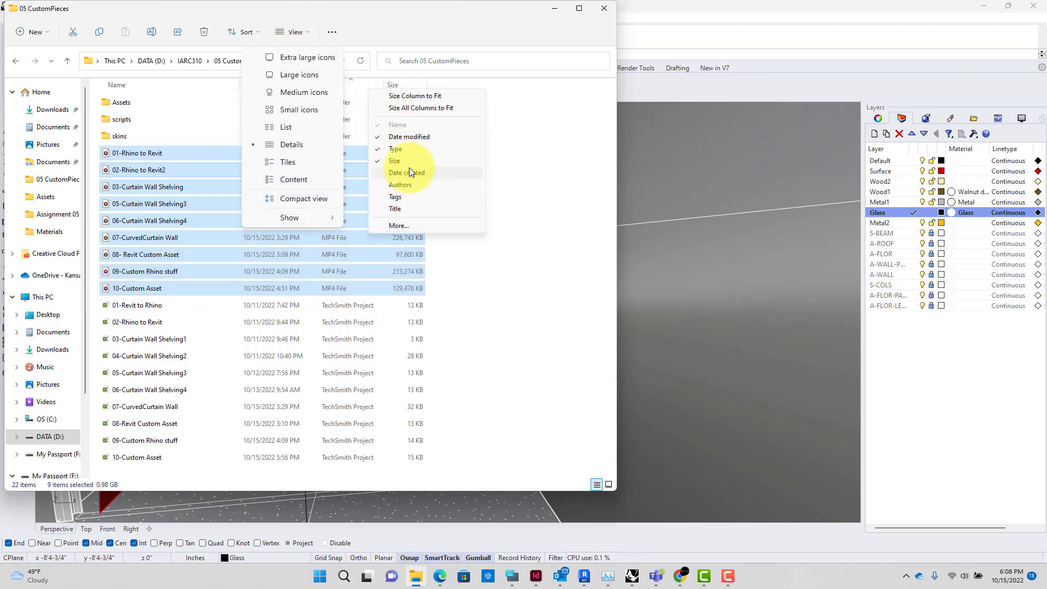
click(416, 224)
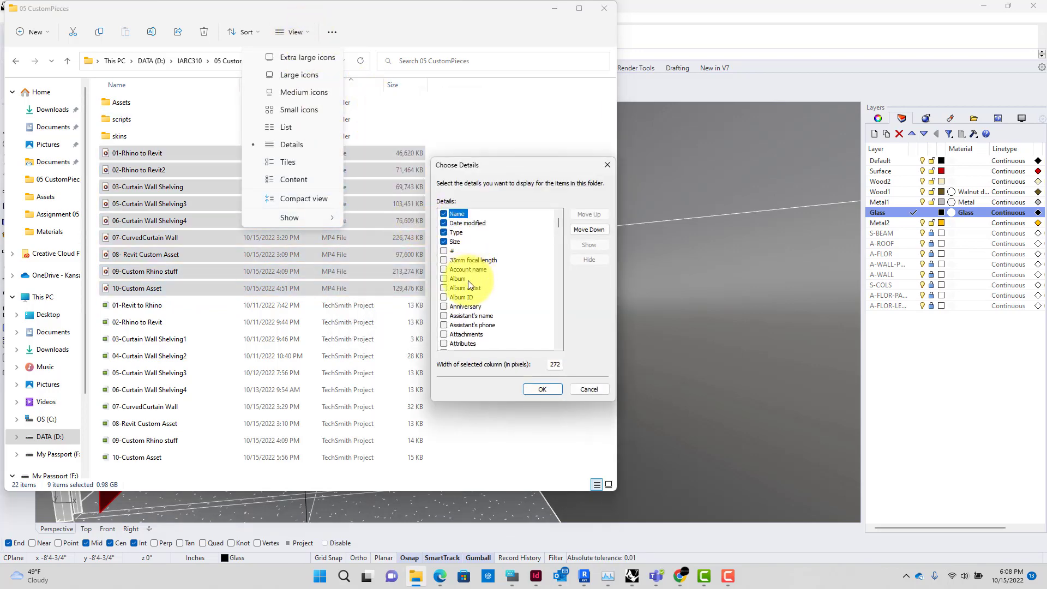
scroll(453, 309, down, 20)
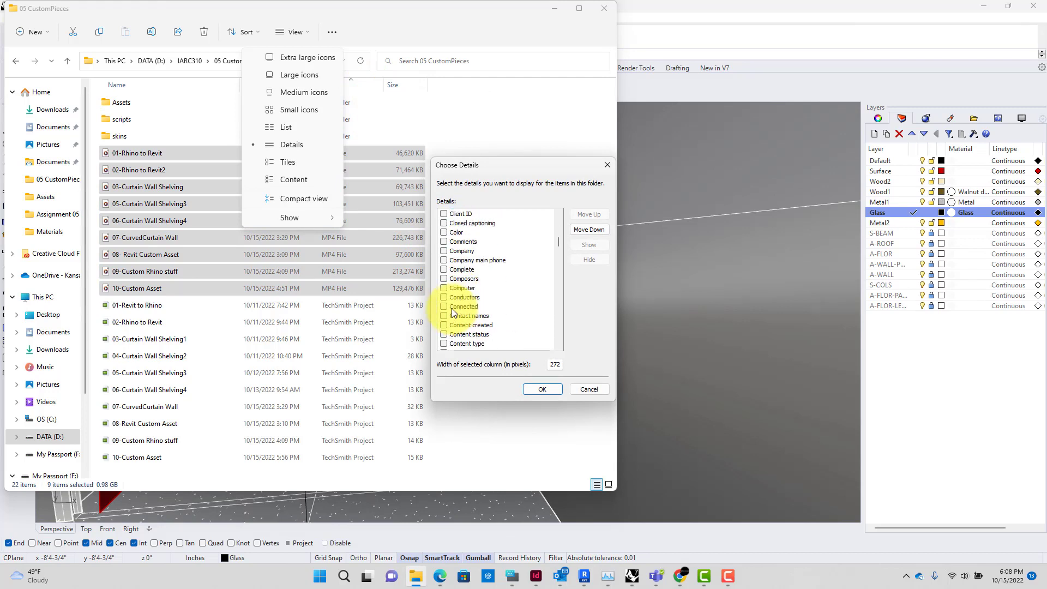
scroll(448, 308, down, 15)
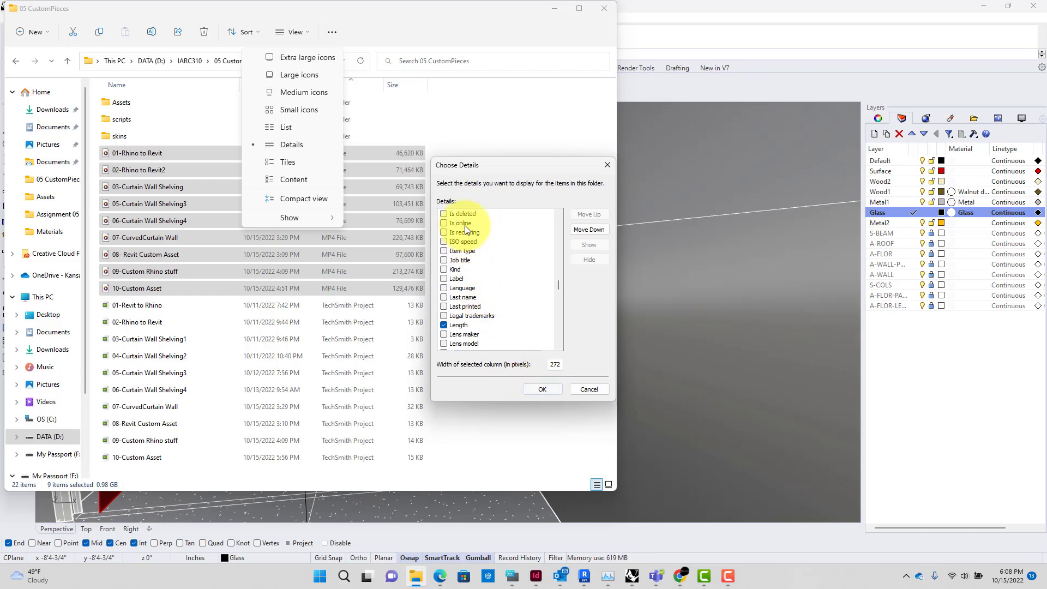
click(540, 388)
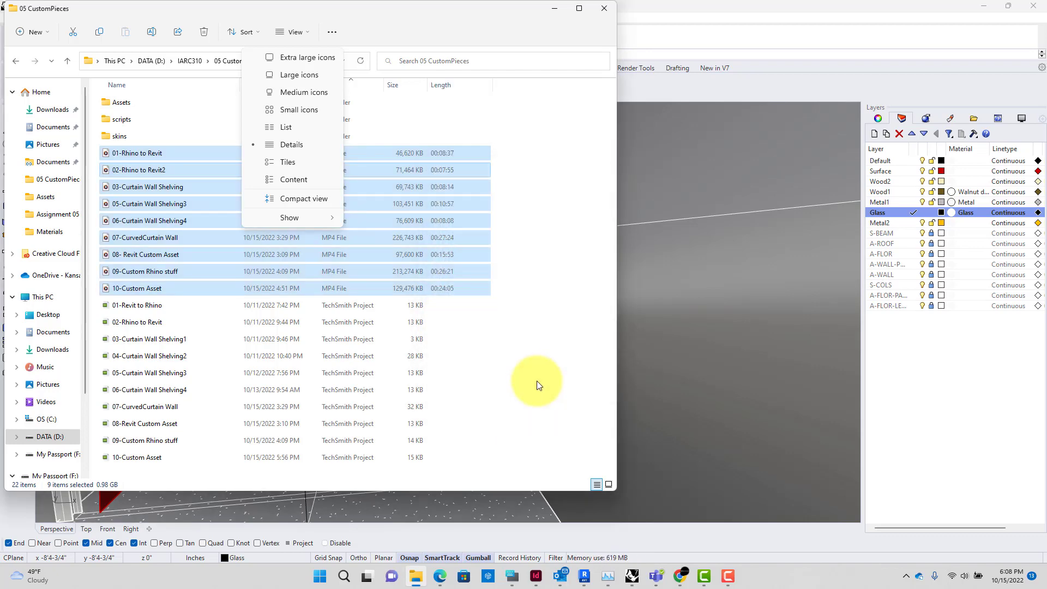
Sort the folder's files by length and then by name, and minimize the folder window
click(452, 86)
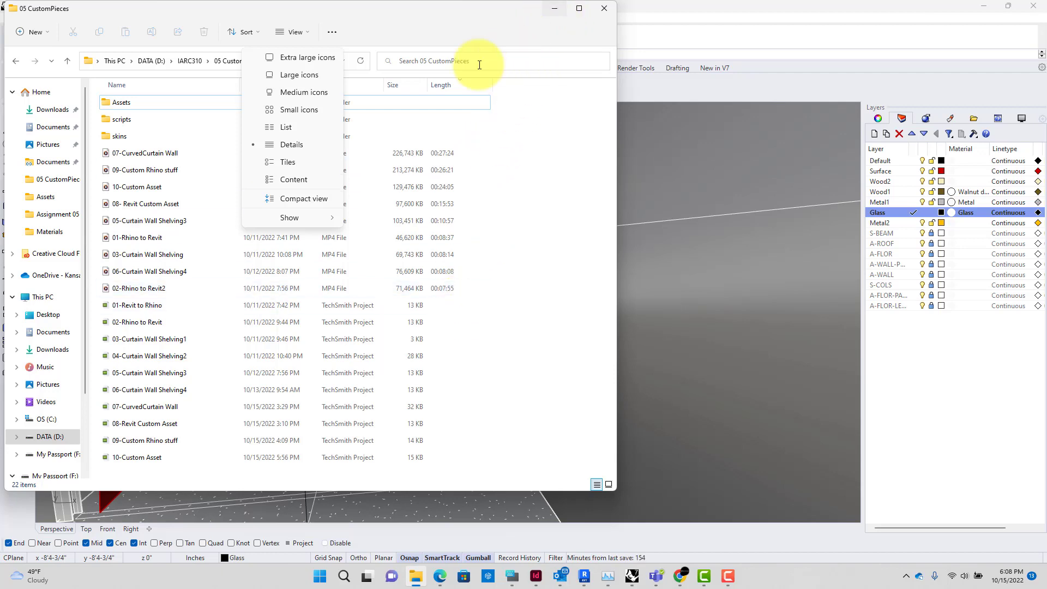
click(175, 87)
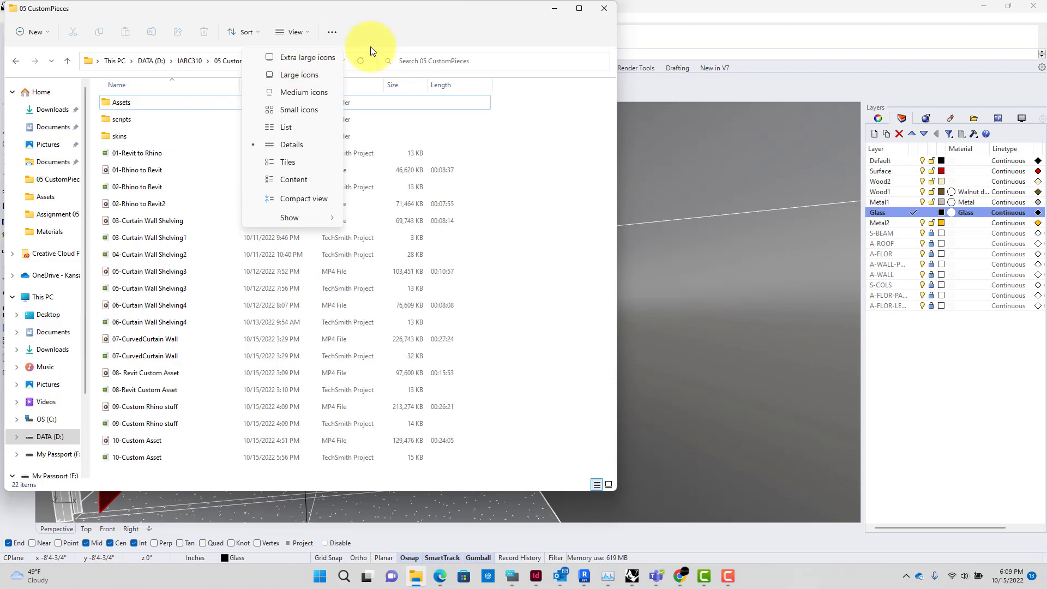
click(553, 8)
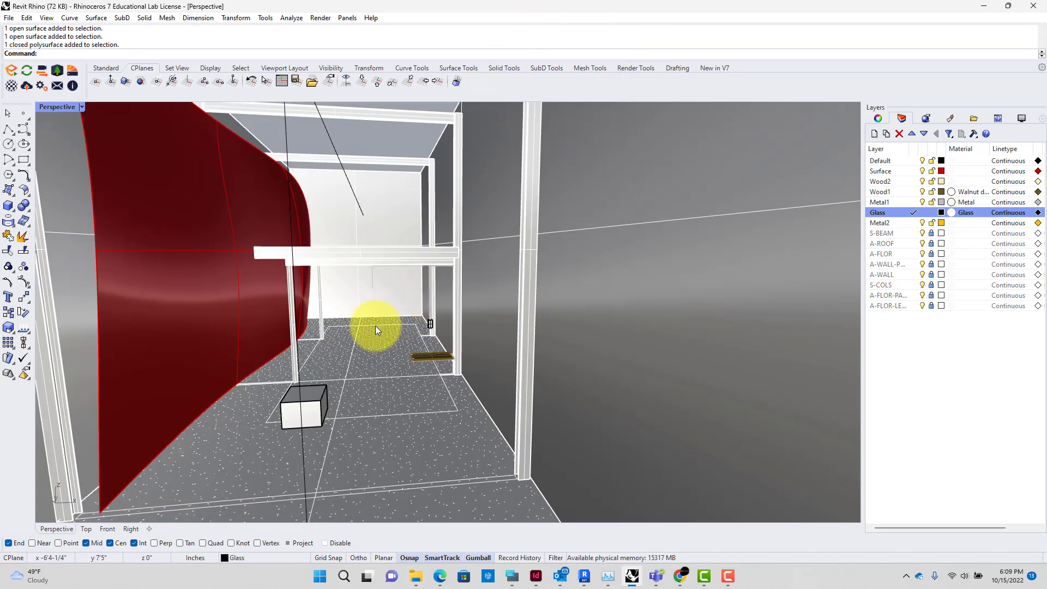
Select the grouped wooden table with its hanging light beside the column in Rhino to inspect it
shift+right_drag(374, 328, 378, 308)
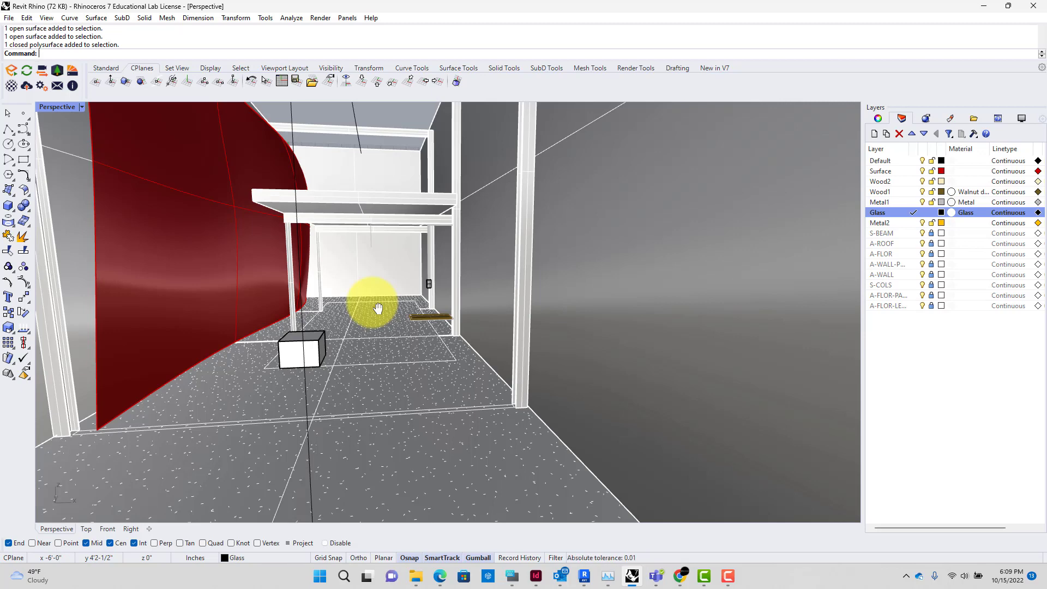
scroll(373, 306, up, 5)
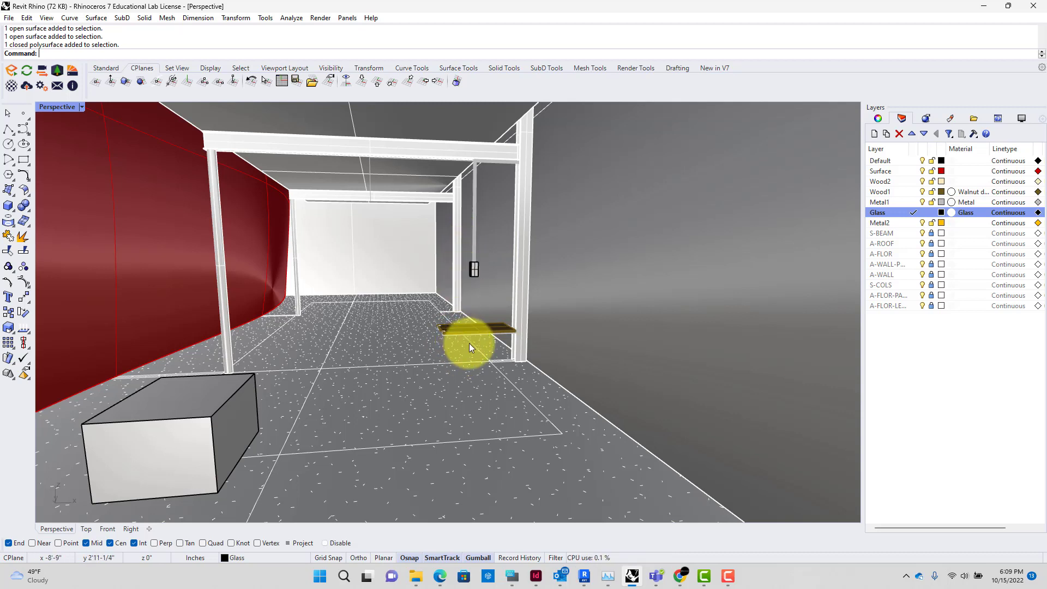
click(459, 333)
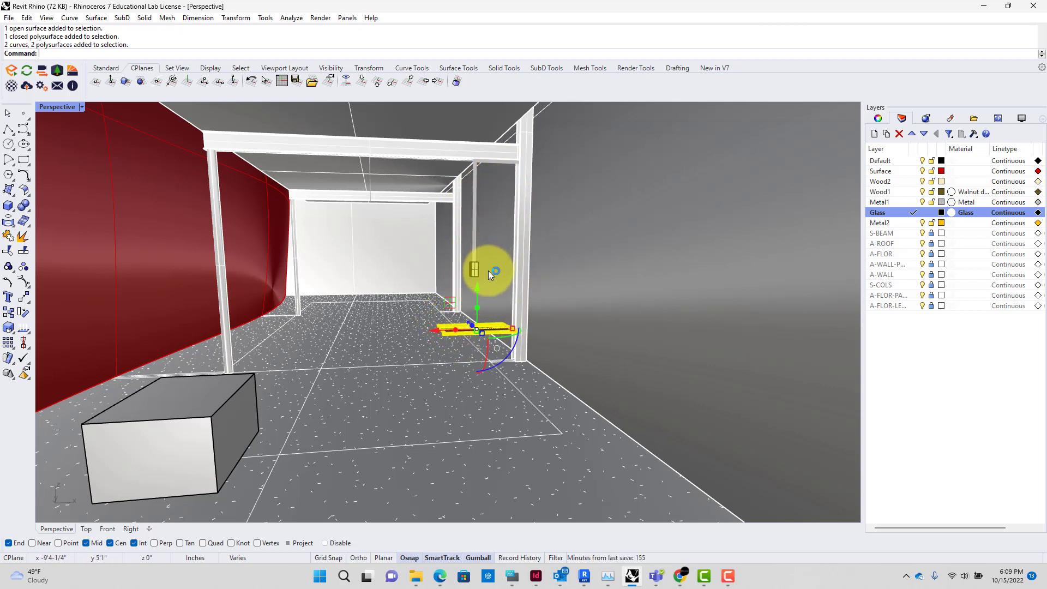
right_drag(486, 272, 467, 281)
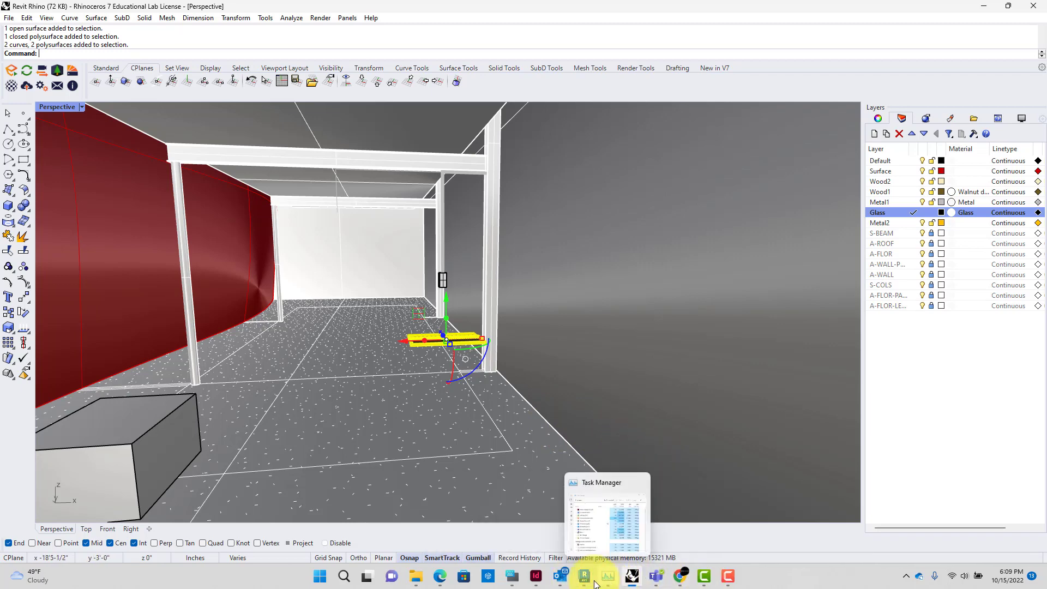
Switch to the Enscape rendering and move through the interior to view the row of lit tables and the curved shelving
mouse_move(589, 583)
click(604, 539)
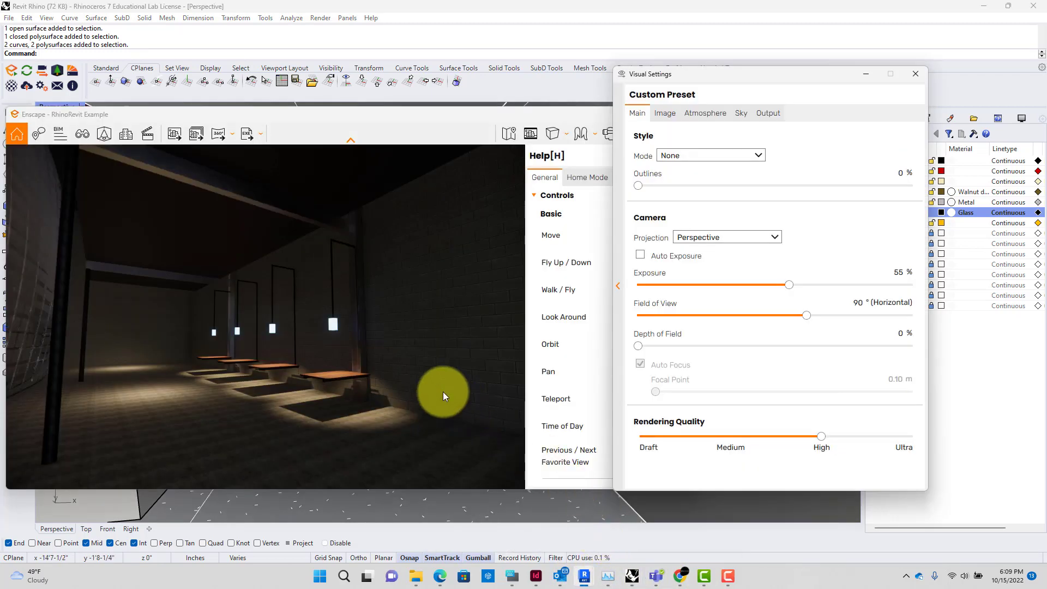
key(Left)
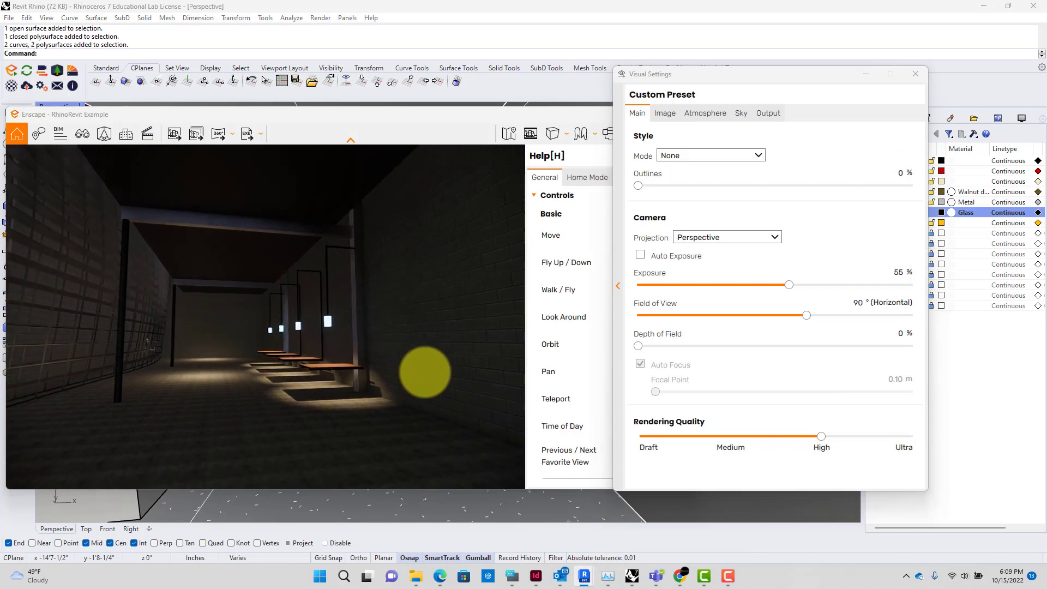
key(Left)
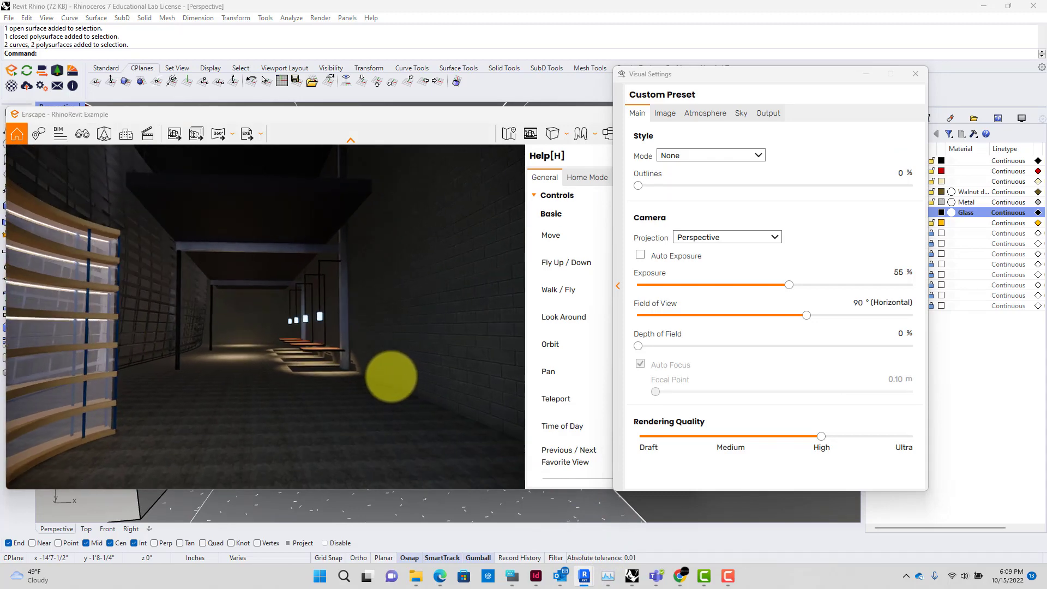
drag(392, 376, 329, 279)
key(Left)
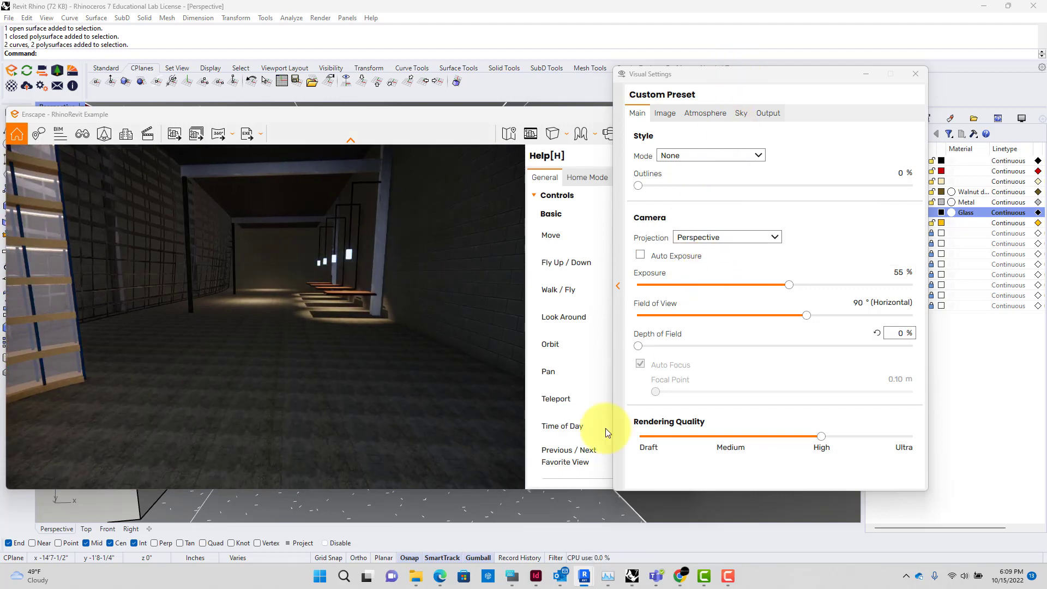